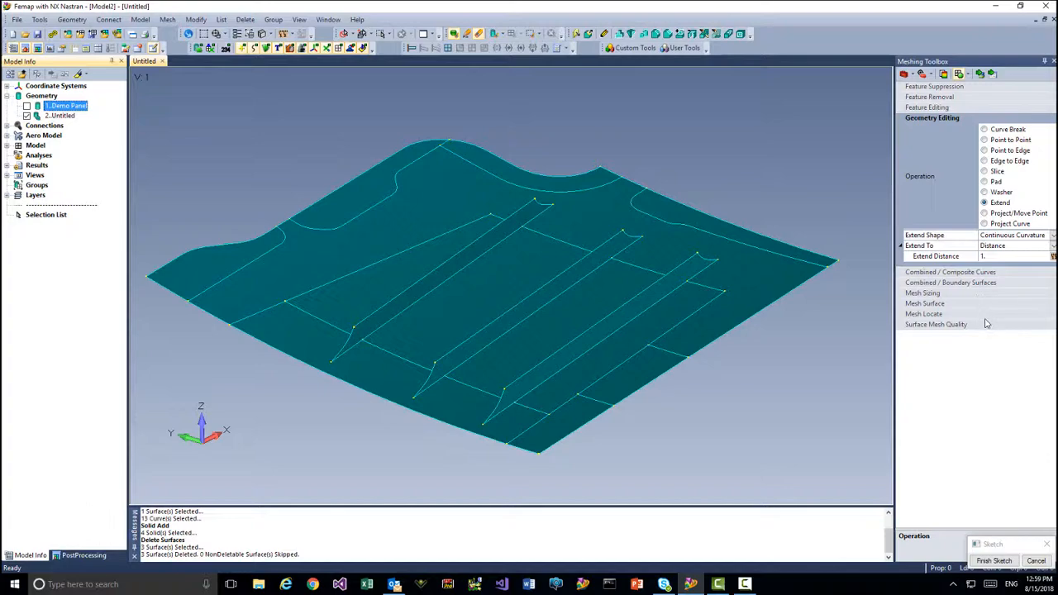
Define a plate property with thickness 0.05 and the 7050-T651 Al Plate material loaded from the library.
left_click(924, 303)
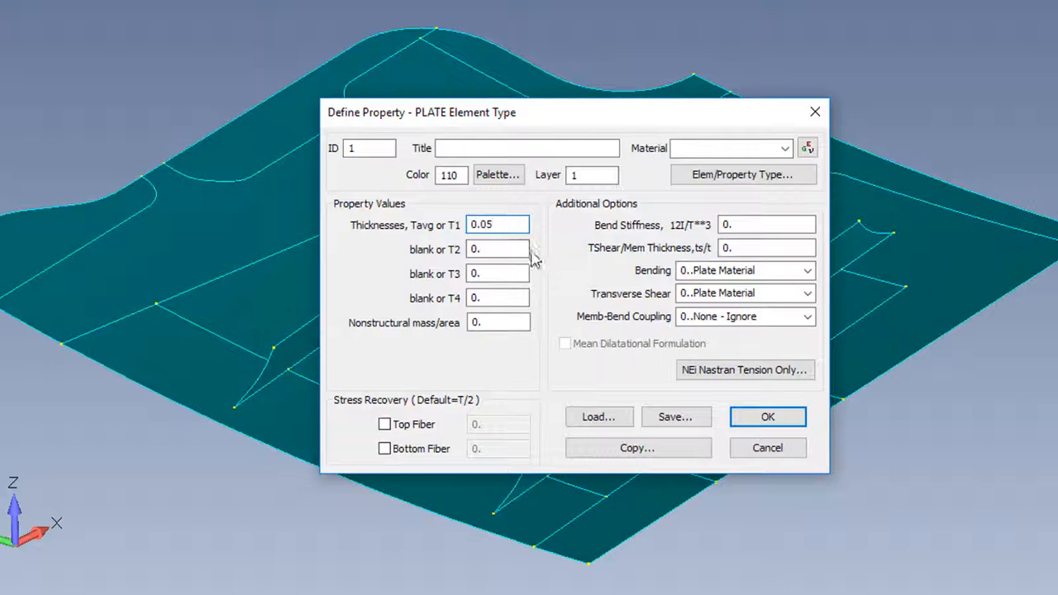
left_click(805, 148)
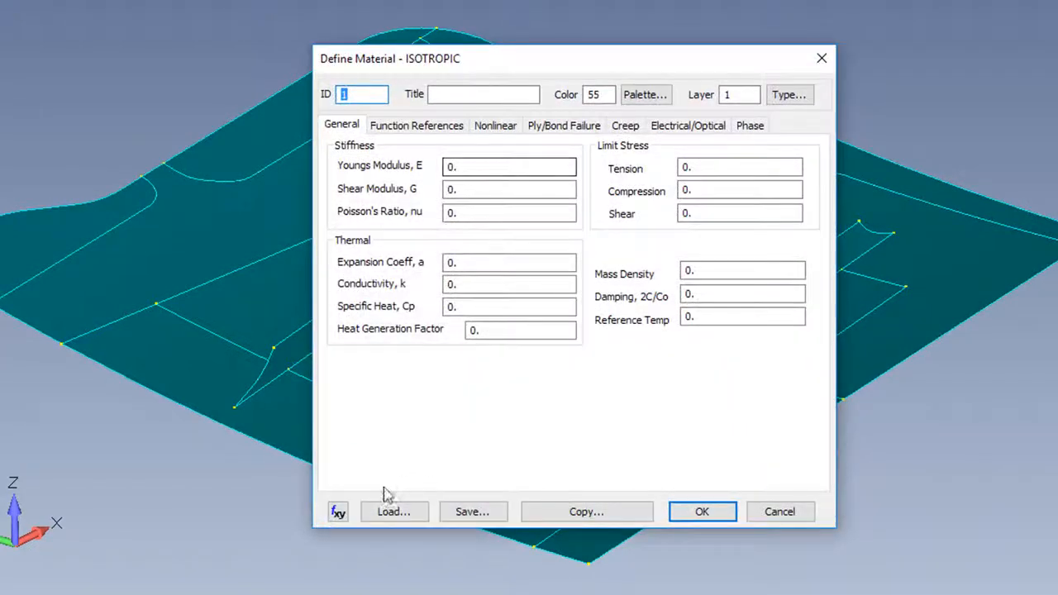
left_click(385, 512)
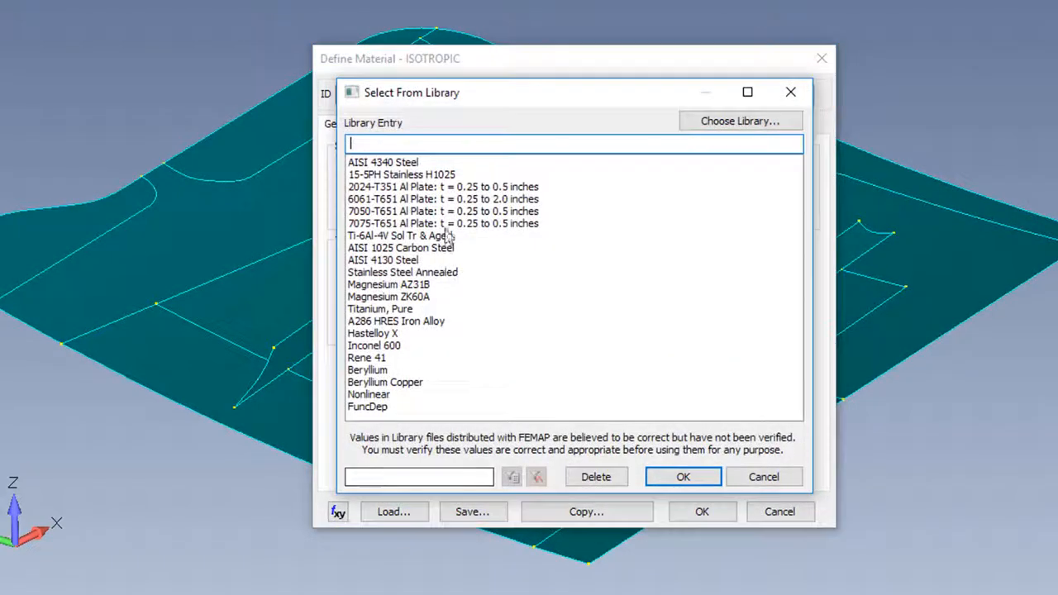
double_click(375, 213)
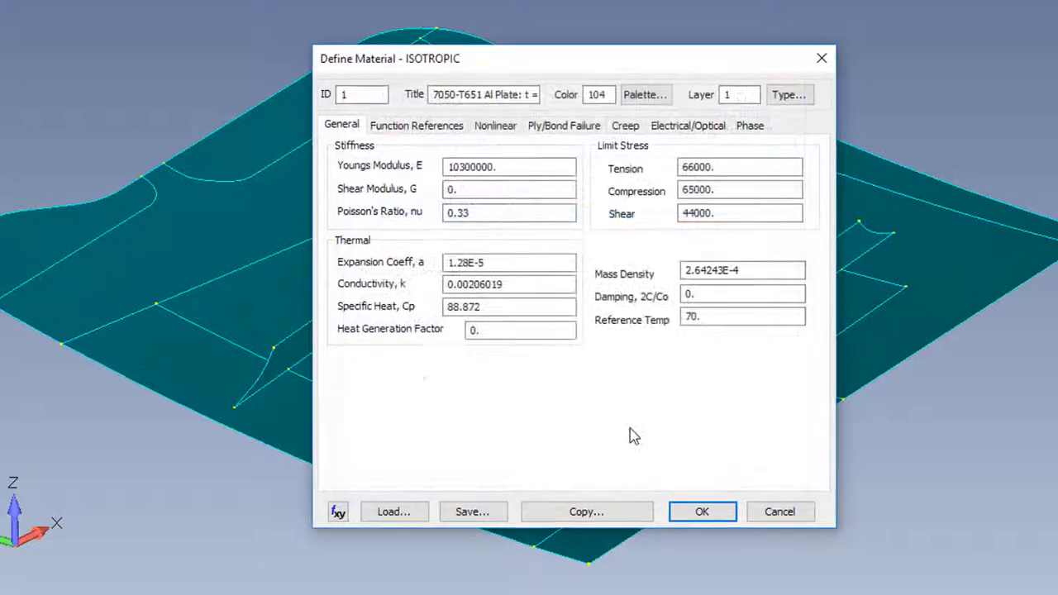
left_click(699, 512)
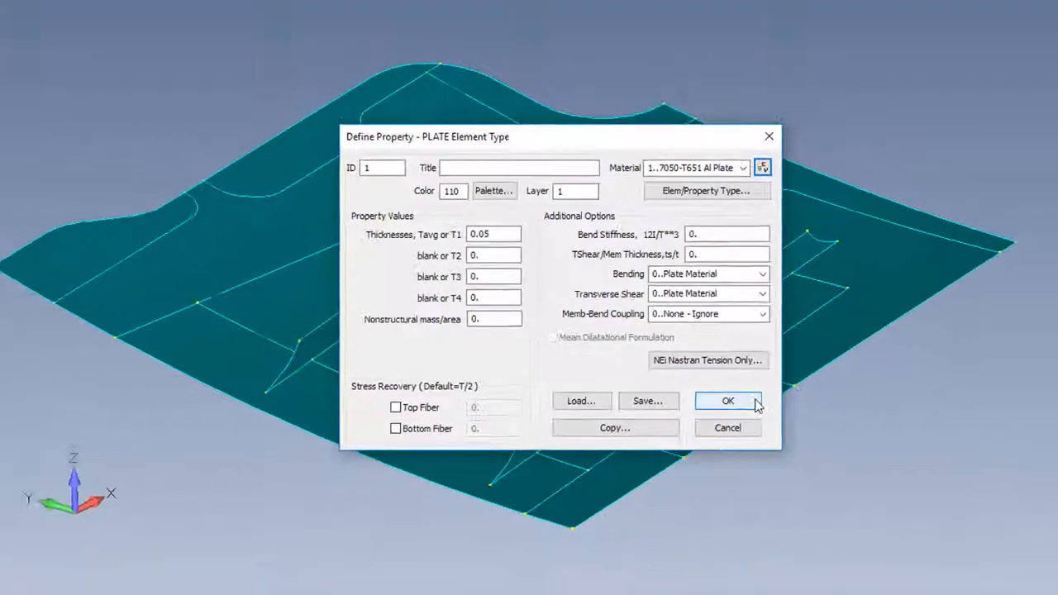
left_click(764, 417)
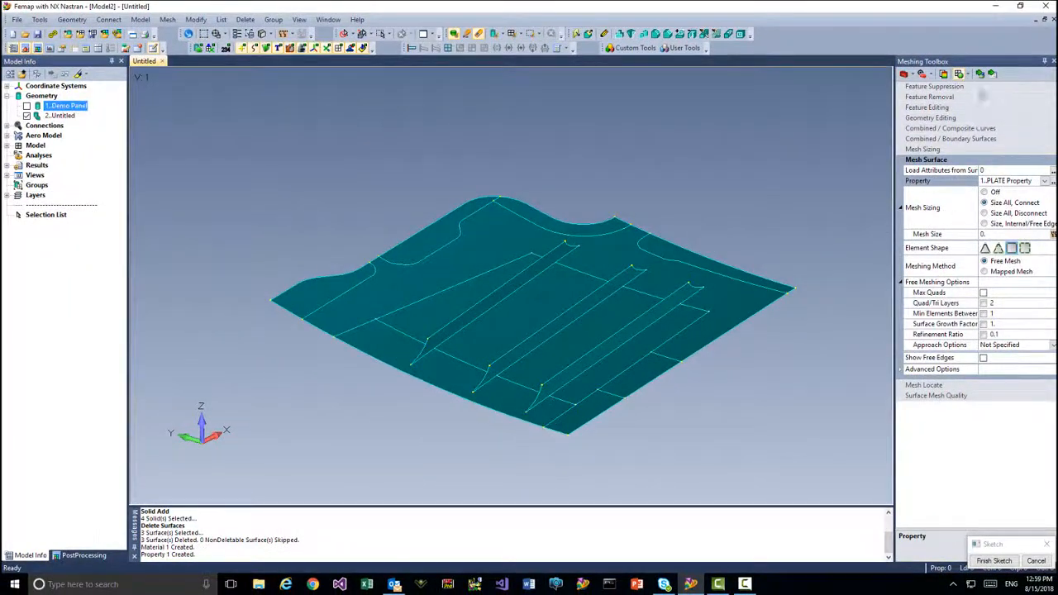
Free-mesh all panel and stiffener surfaces with quad elements at mesh size 1.285338, using the plate property.
left_click(982, 77)
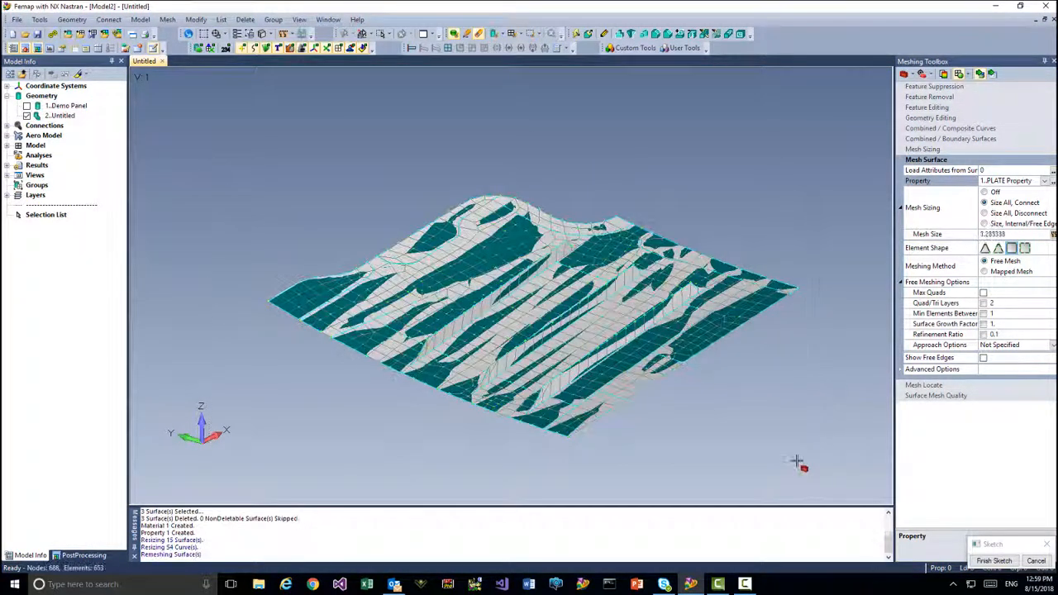
scroll(587, 401, "up", 3)
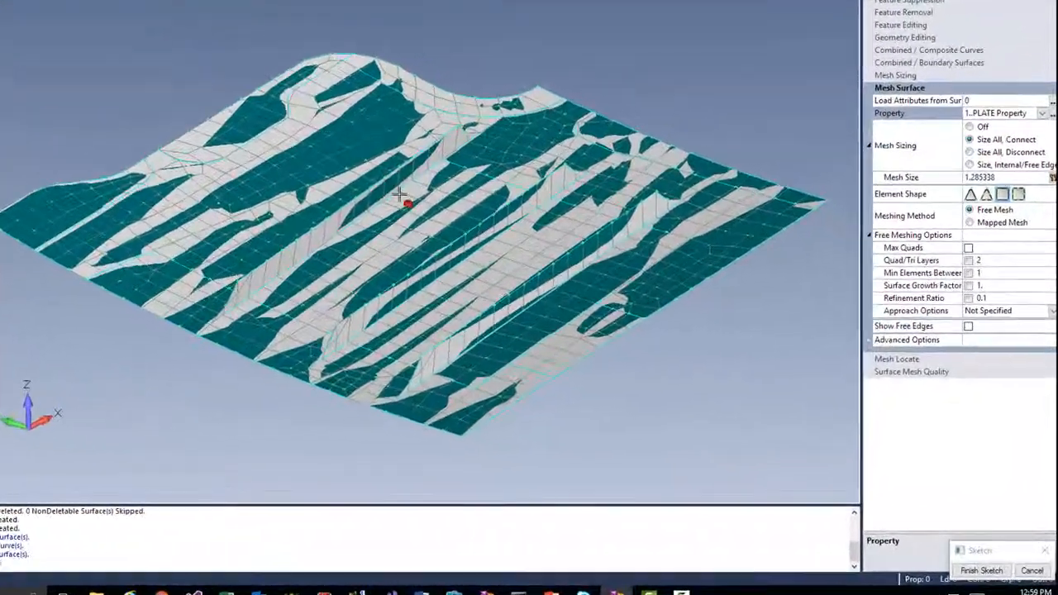
Raise the element and surface depth offset to about 23.17 in the view's advanced depth control.
key("F5")
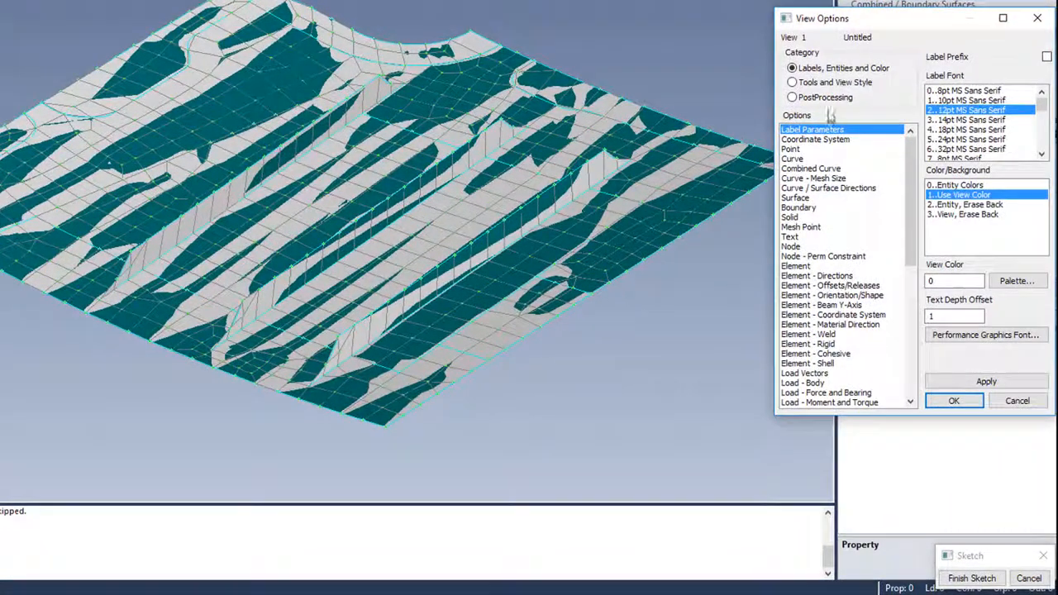
left_click(820, 84)
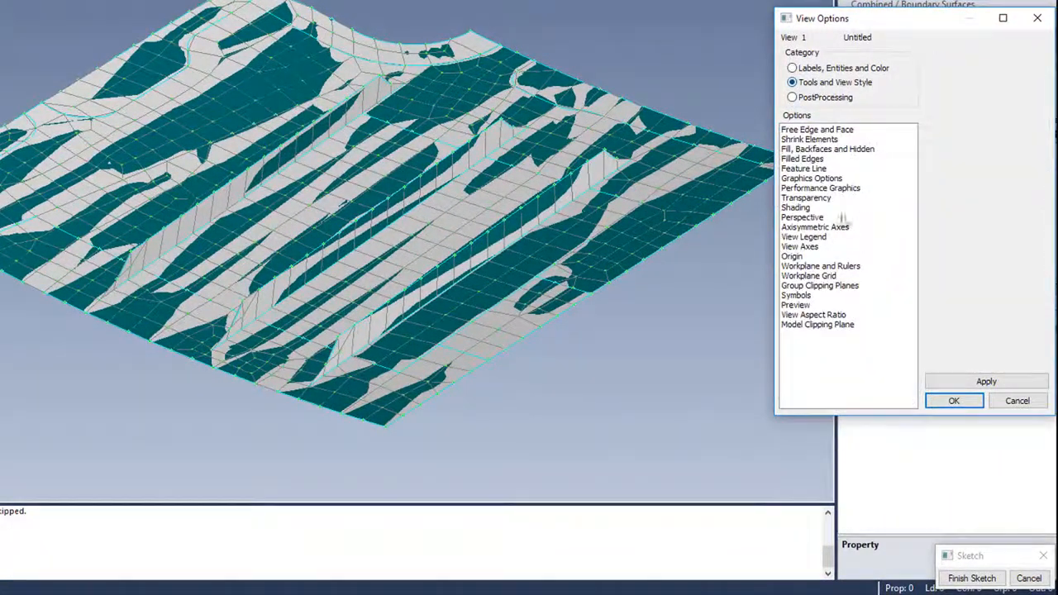
left_click(812, 178)
left_click(972, 346)
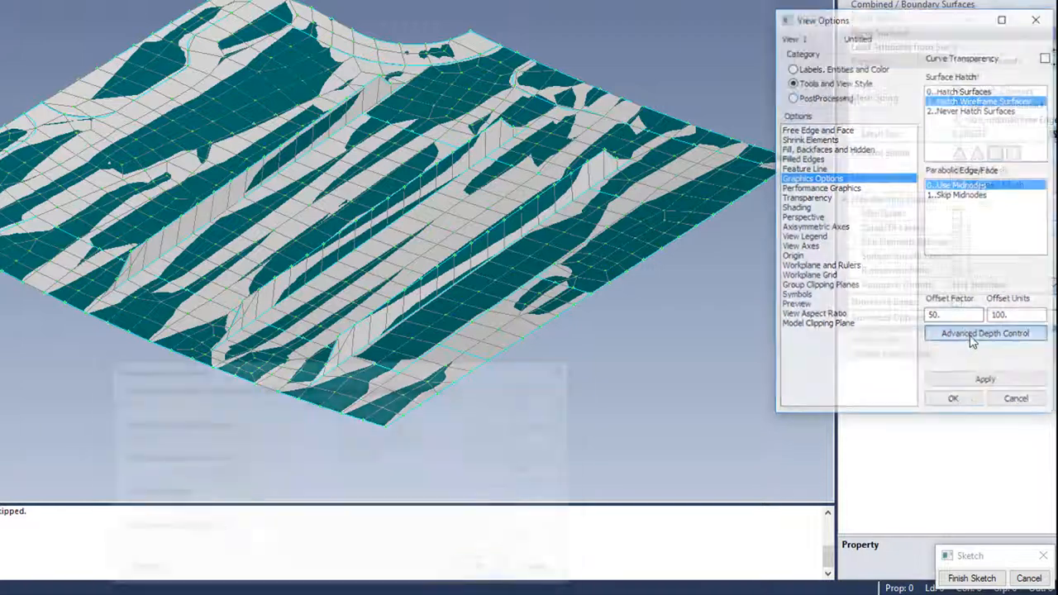
left_click_drag(313, 404, 394, 415)
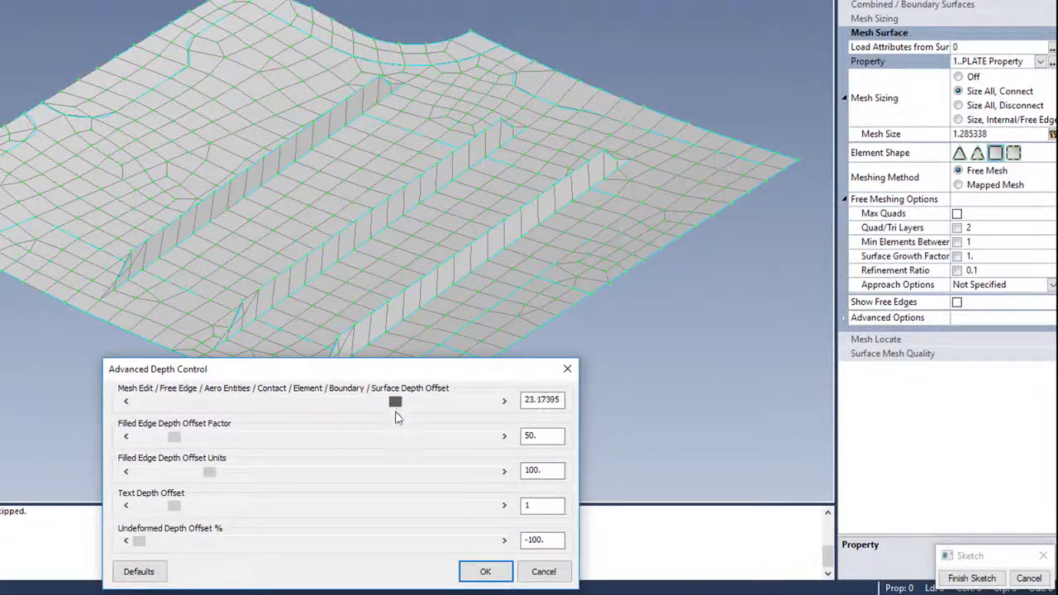
left_click(482, 572)
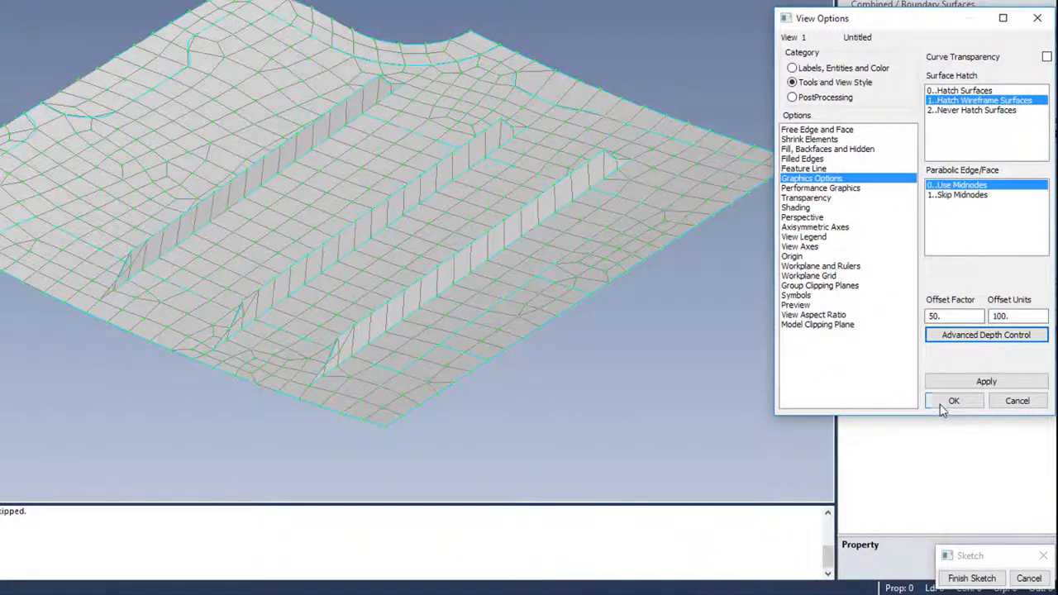
left_click(943, 405)
Delete the mesh from all elements of the stiffened panel.
mouse_move(550, 212)
middle_mouse_down()
mouse_move(586, 287)
mouse_move(560, 313)
mouse_move(538, 290)
mouse_move(524, 243)
mouse_move(569, 244)
mouse_move(573, 232)
mouse_move(586, 251)
mouse_move(586, 302)
mouse_move(628, 307)
mouse_move(559, 232)
mouse_move(602, 229)
mouse_move(546, 210)
middle_mouse_up()
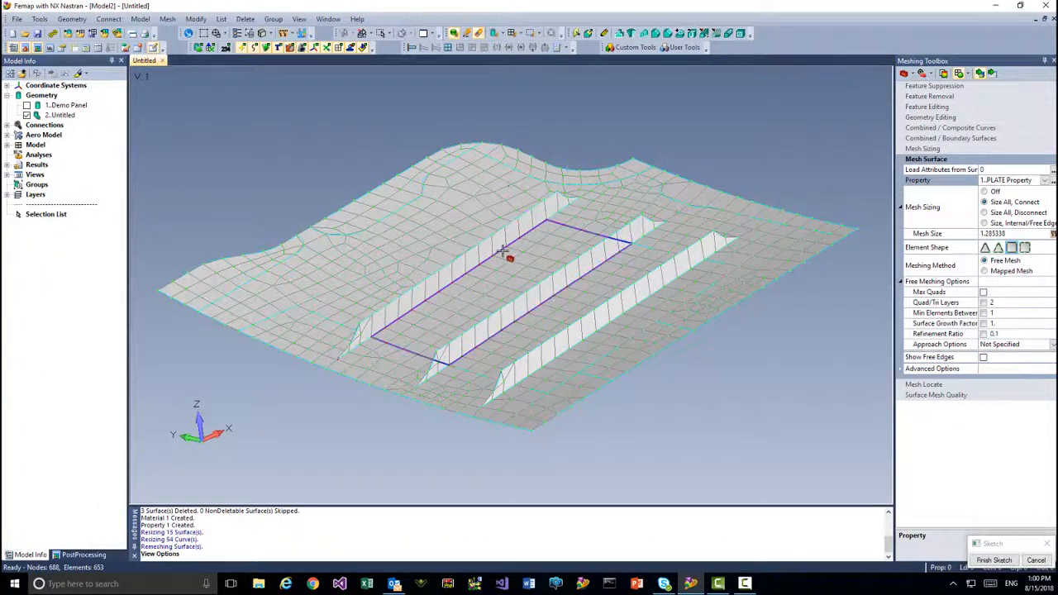
middle_click_drag(330, 155, 336, 169)
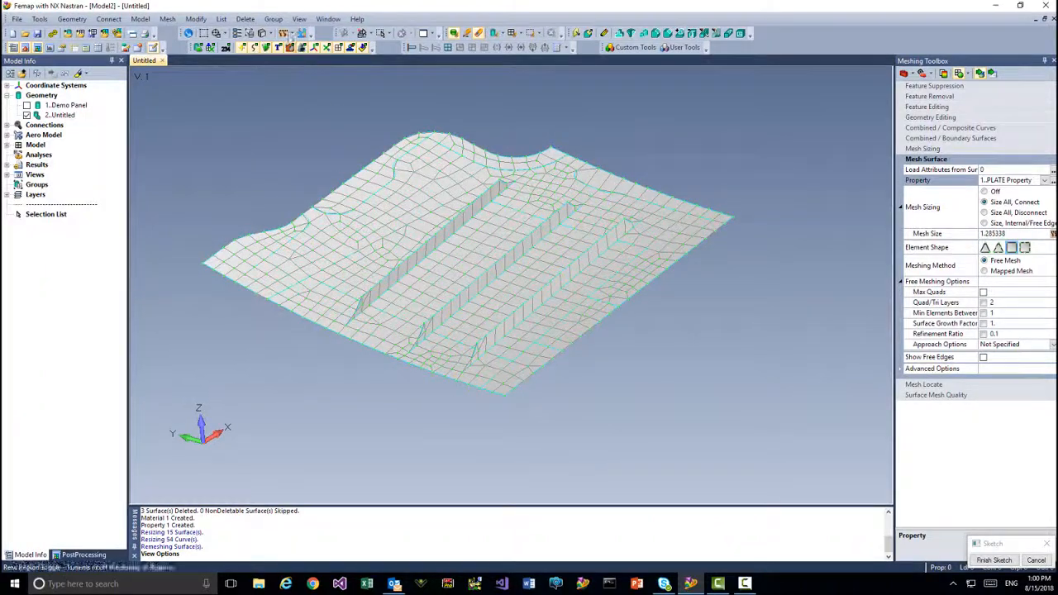
left_click(246, 19)
mouse_move(262, 79)
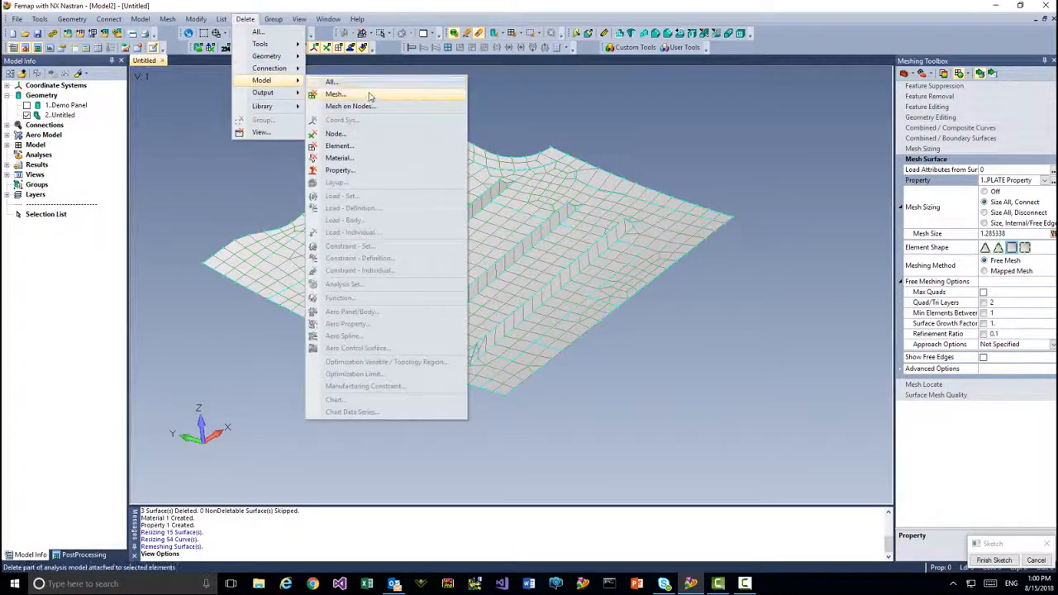
left_click(368, 93)
left_click(602, 530)
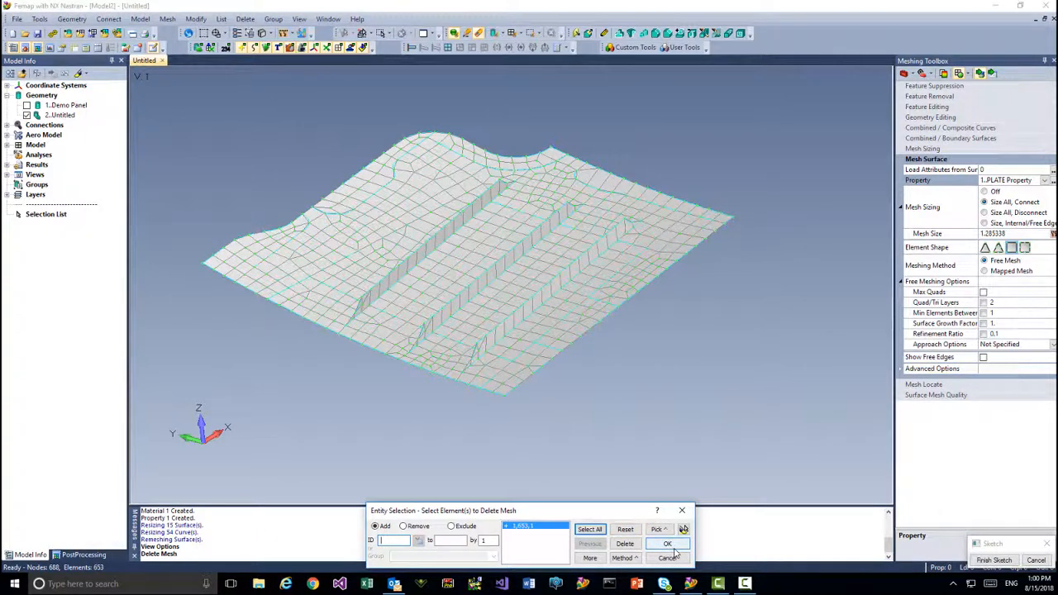
left_click(669, 545)
left_click(537, 305)
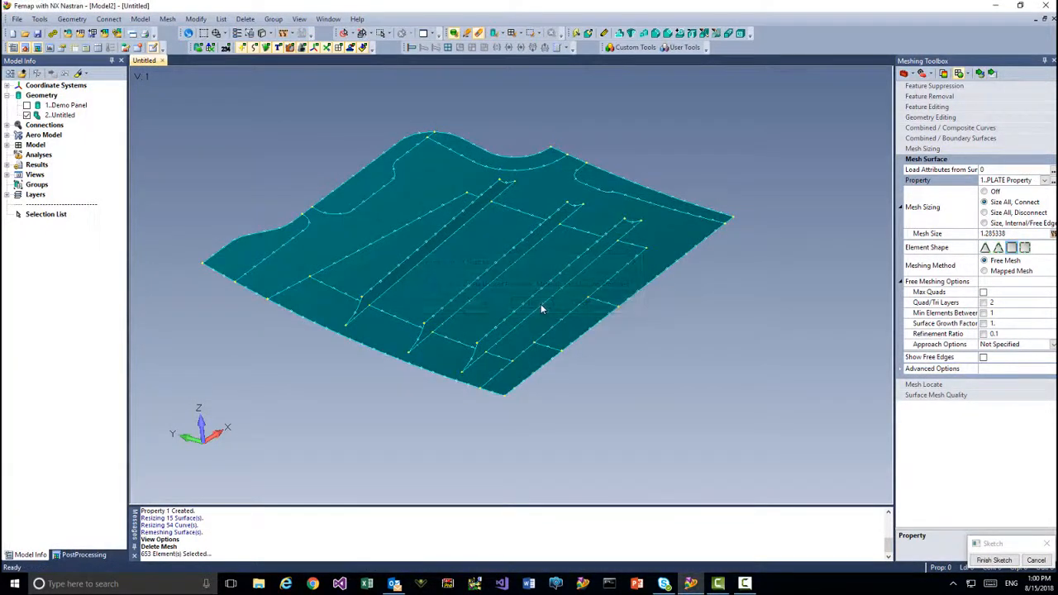
Split the panel surface with Point to Point cuts linking the near end tips of the three stiffeners.
scroll(465, 355, "up", 5)
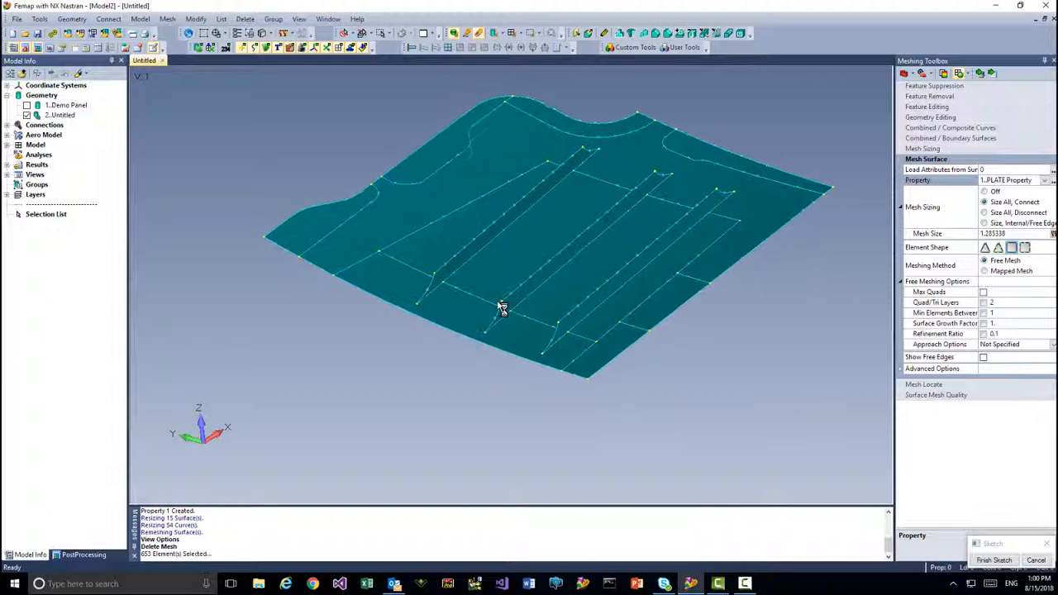
middle_click_drag(388, 278, 555, 338)
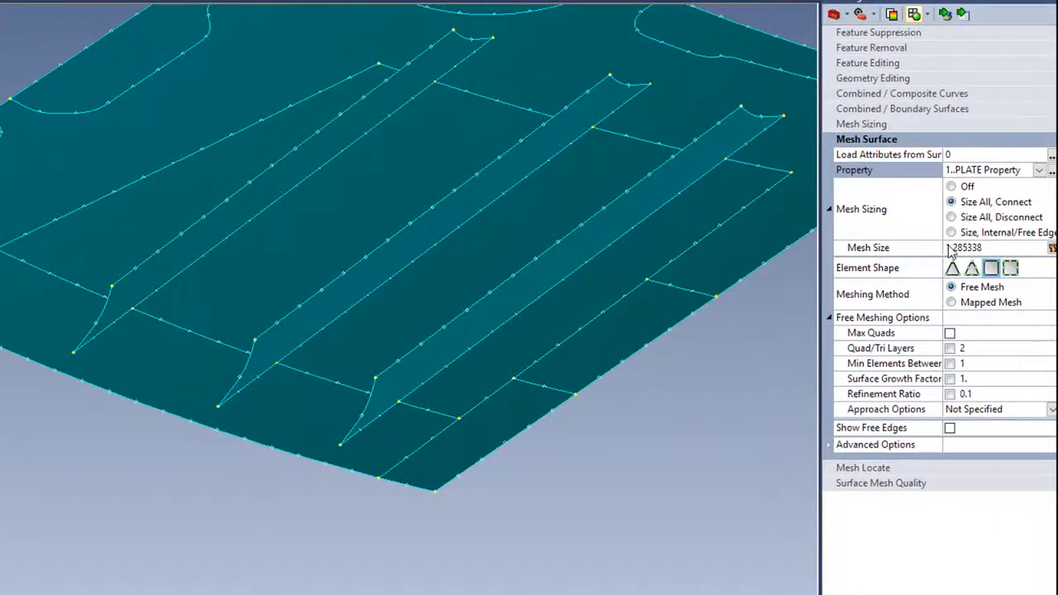
left_click(875, 78)
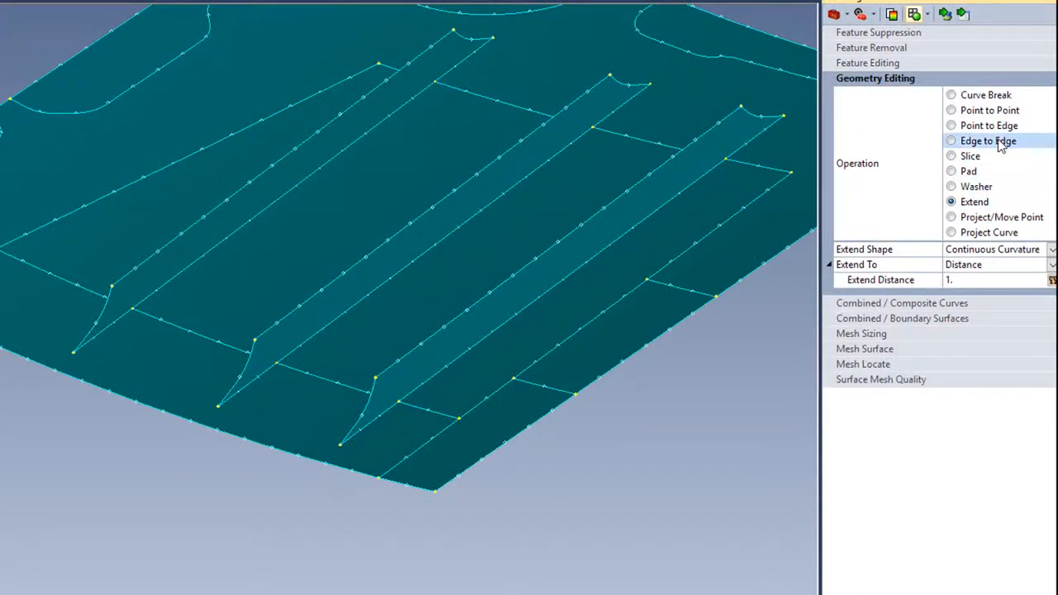
left_click(984, 109)
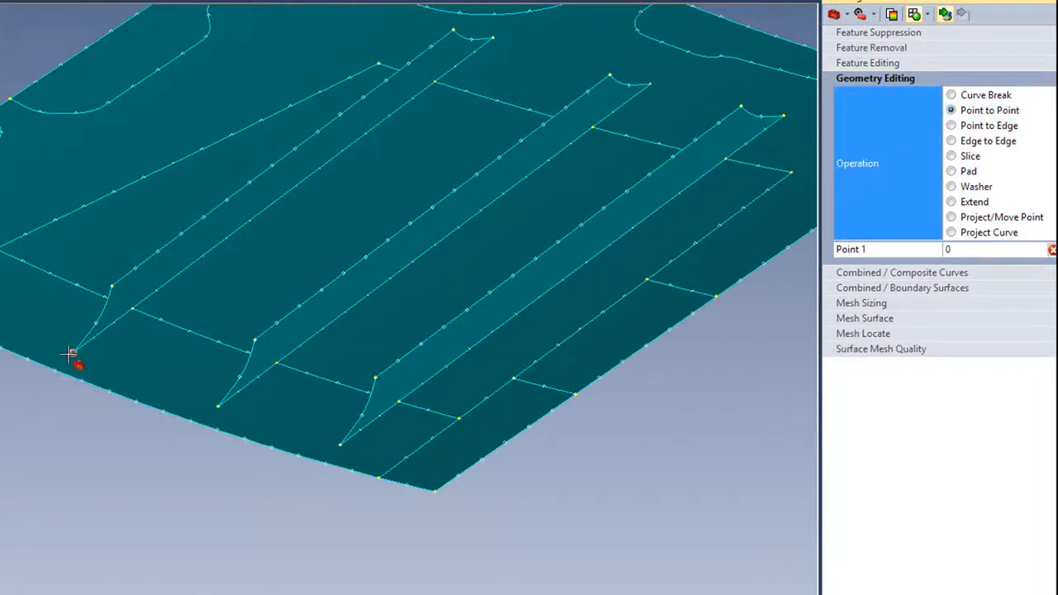
left_click(70, 353)
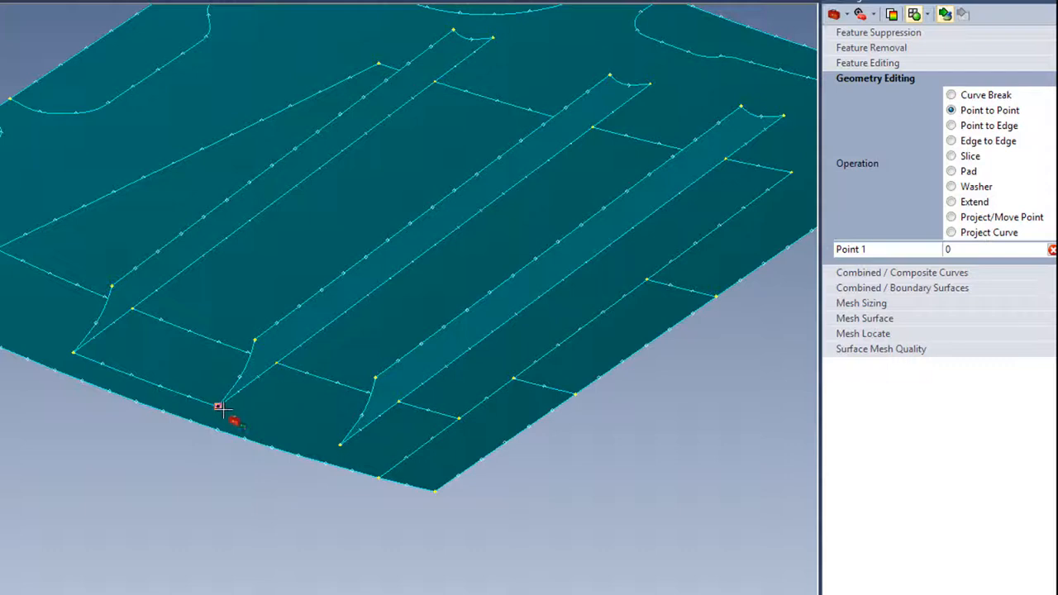
Split the panel with Point to Edge cuts from each of the three stiffener tips to the nearby outer edge.
left_click(967, 126)
left_click(73, 356)
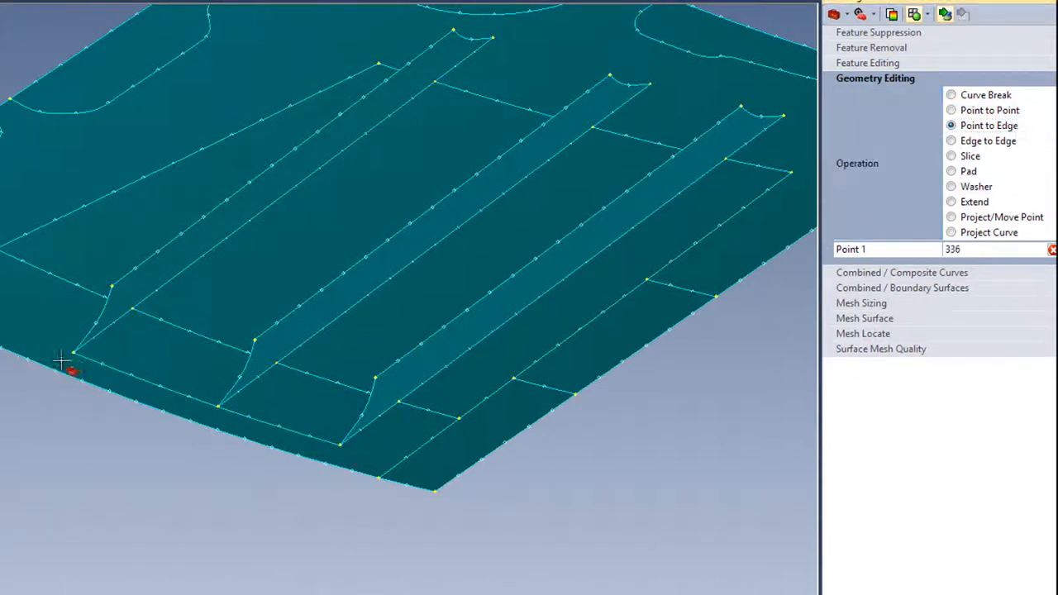
left_click(137, 411)
left_click(218, 407)
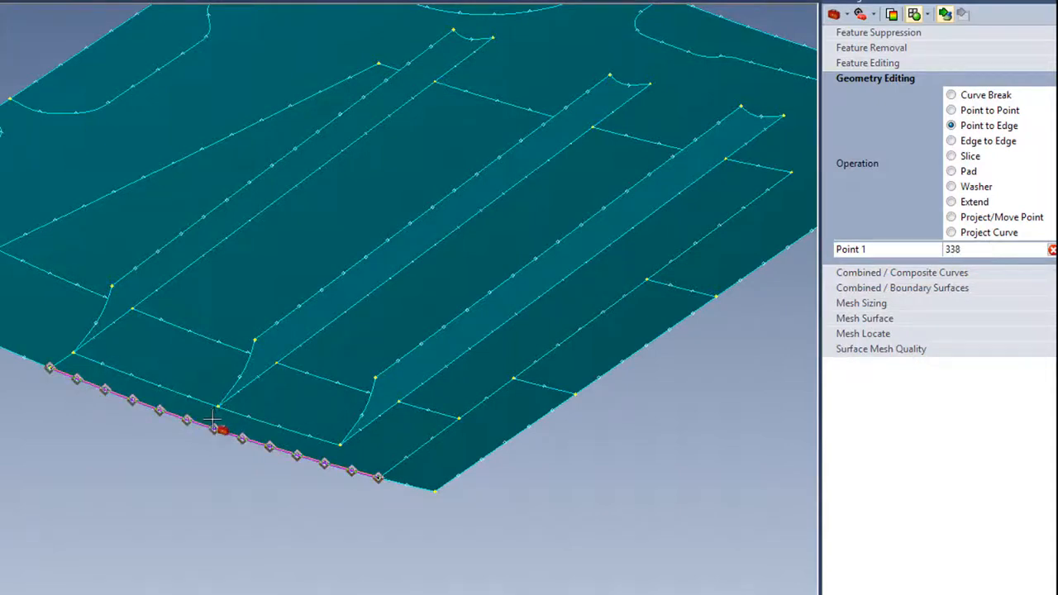
left_click(213, 419)
left_click(335, 445)
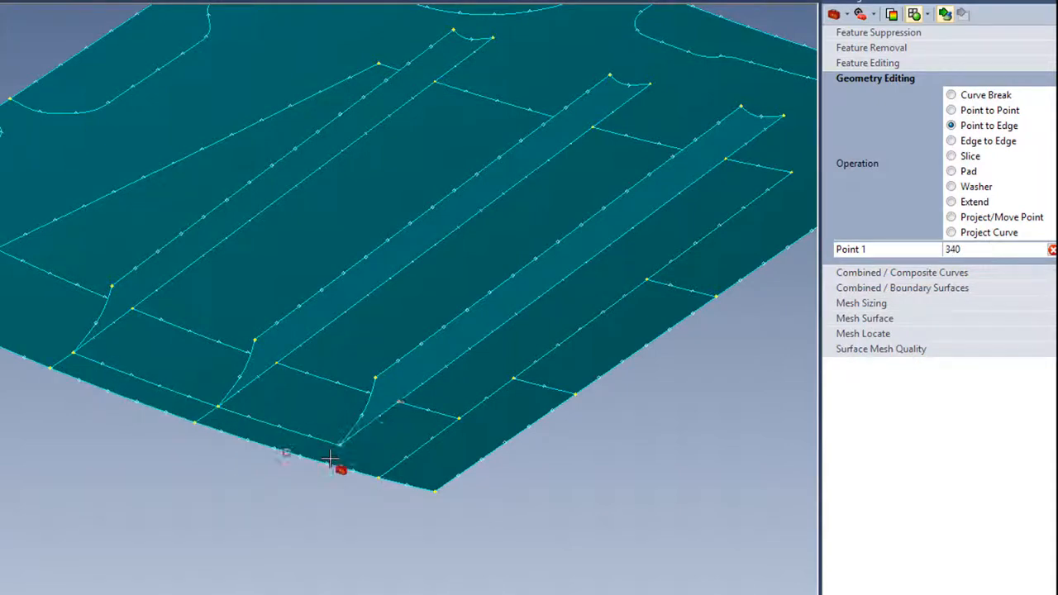
Apply the Mapped Mesh method to the surfaces around the near stiffener ends, including the adjoining corner of the panel.
middle_click_drag(156, 541, 208, 500)
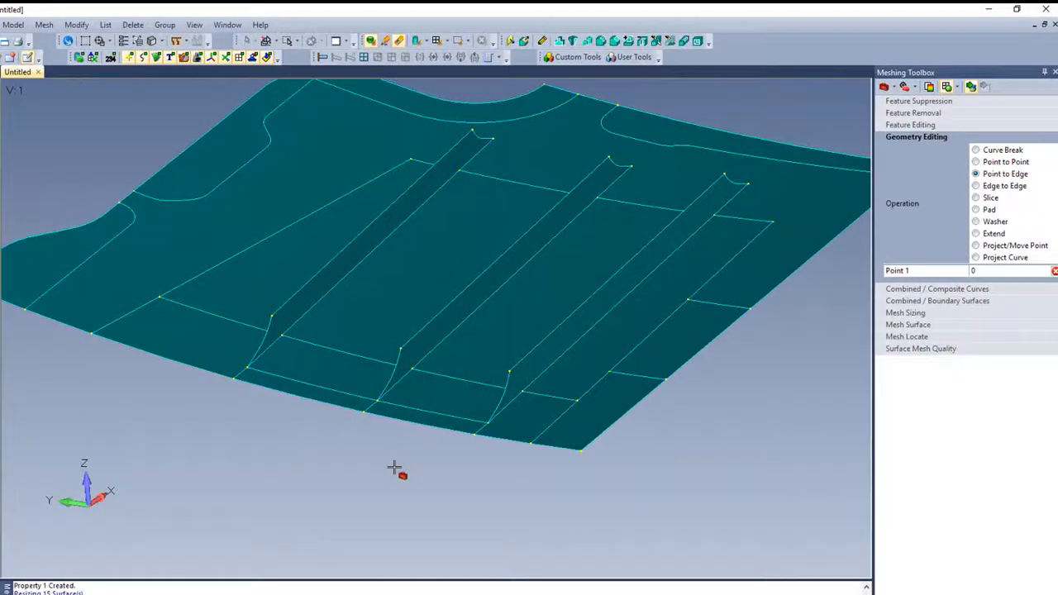
left_click(908, 324)
left_click(976, 312)
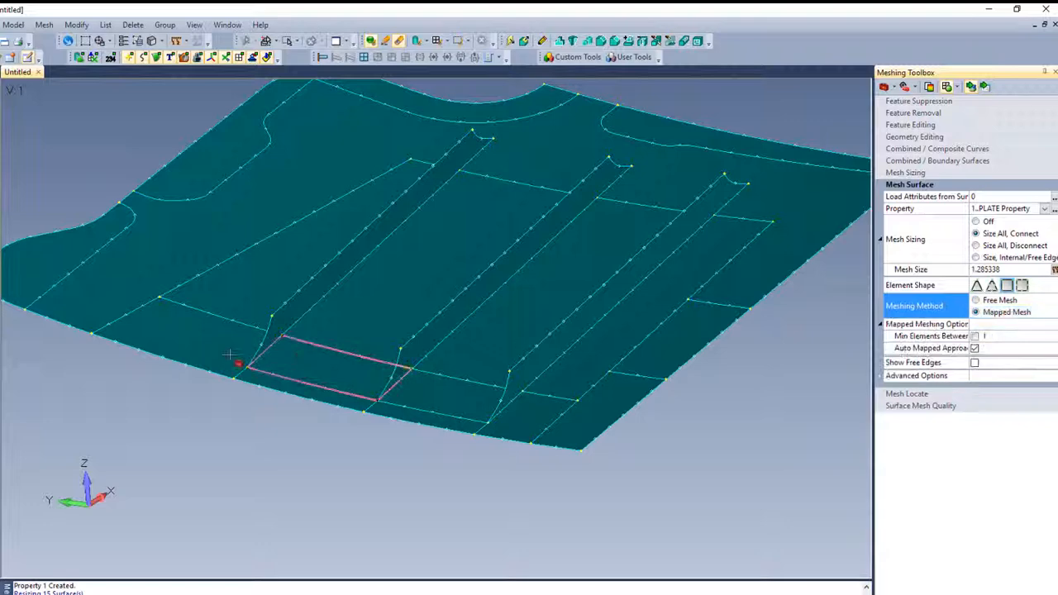
left_click(216, 351)
left_click(307, 366)
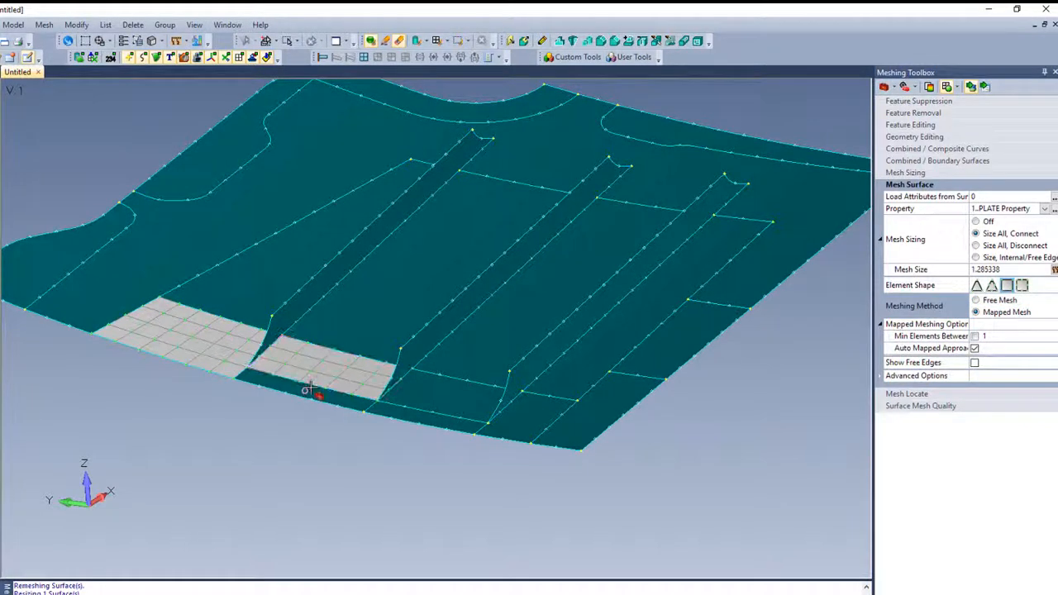
left_click(428, 397)
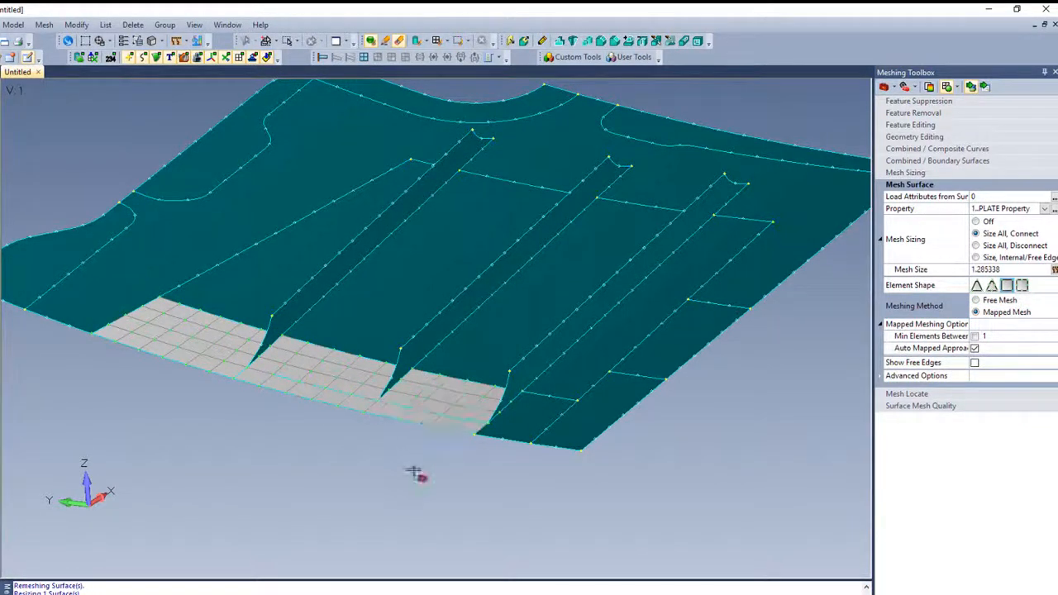
left_click(529, 420)
left_click(601, 429)
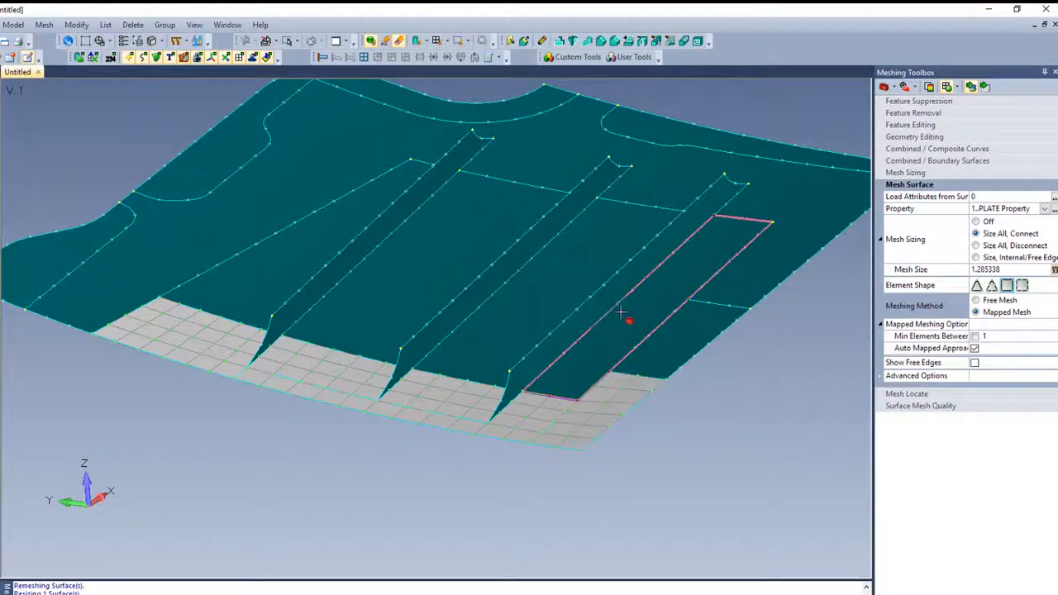
Map-mesh the long panel bays between the stiffeners and the tapered surface outside the first stiffener.
left_click(690, 317)
left_click(562, 267)
left_click(443, 241)
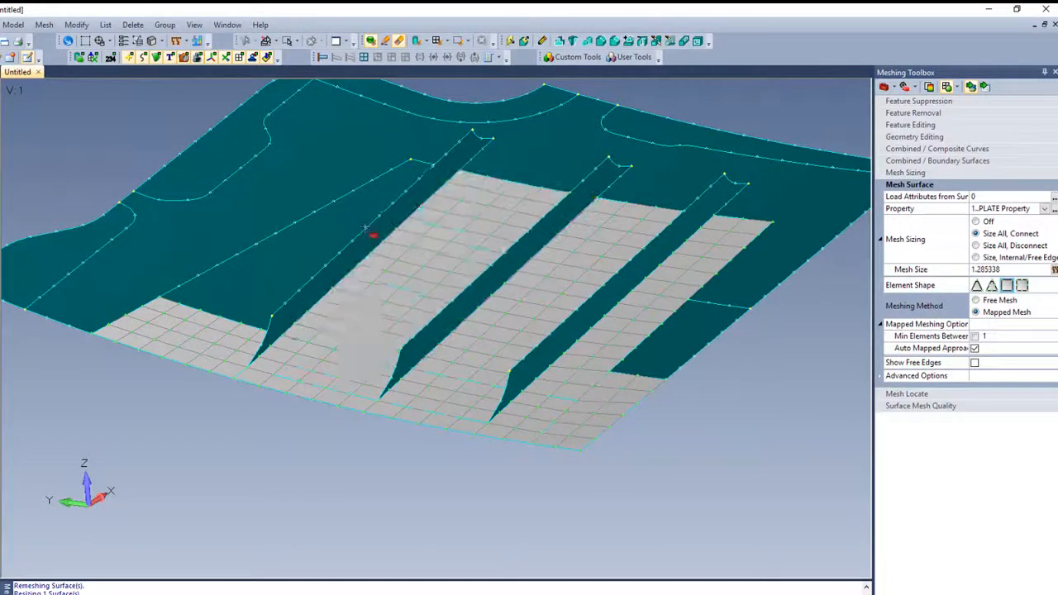
left_click(319, 229)
Split the third stiffener web near both ends with Point to Edge cuts running from its base points to its upper edge.
middle_click_drag(248, 373, 181, 357)
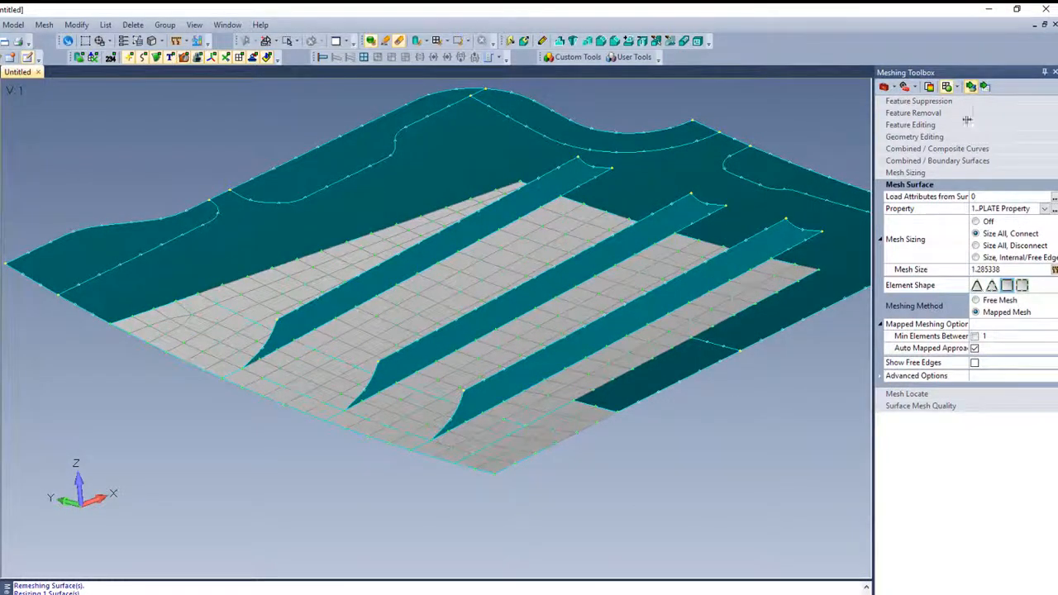
left_click(915, 137)
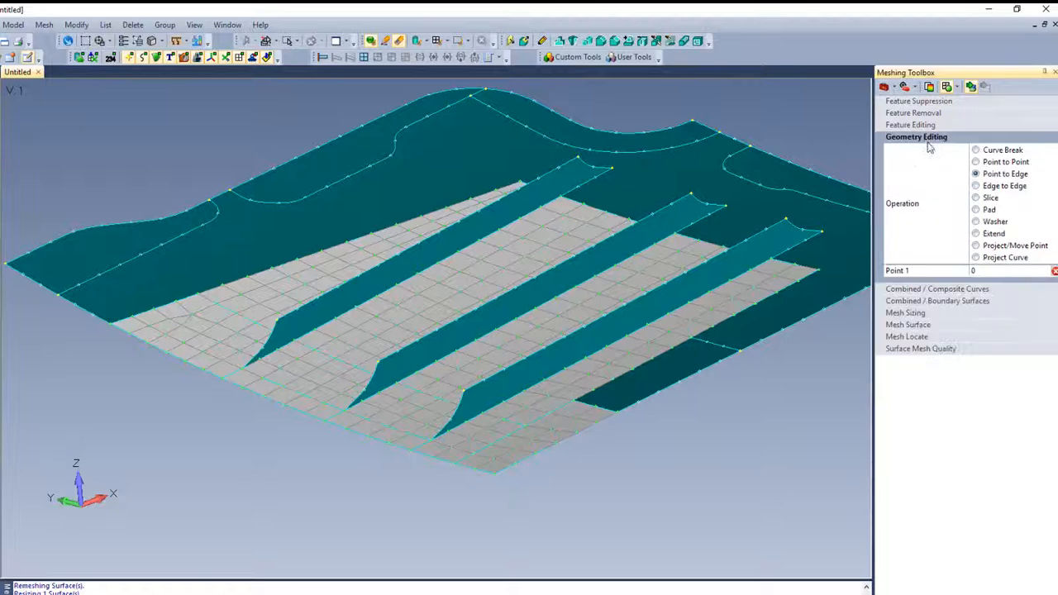
middle_click_drag(584, 405, 486, 402, "ctrl")
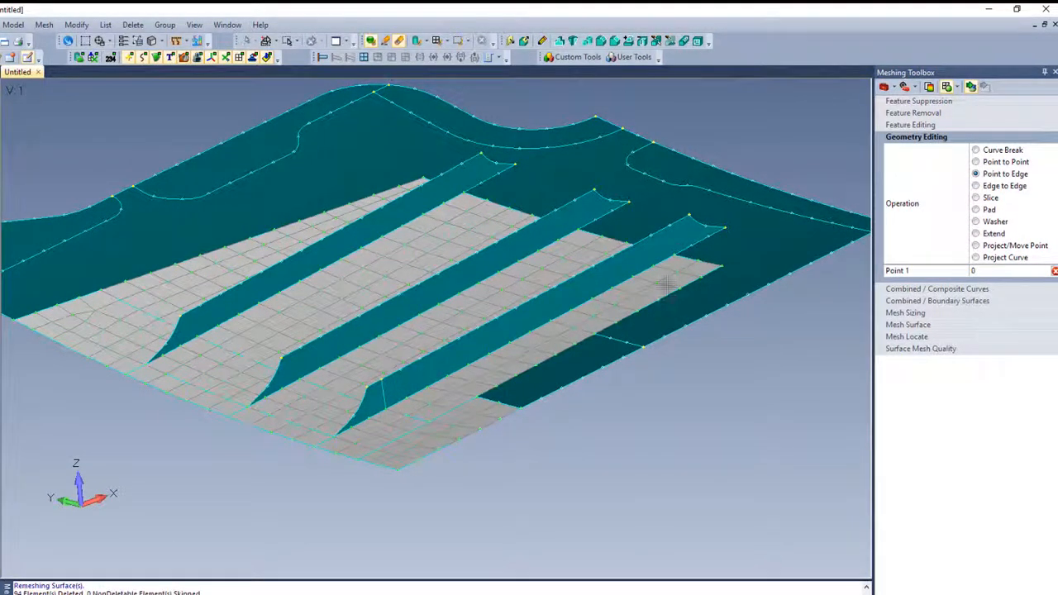
left_click(674, 258)
left_click(450, 335)
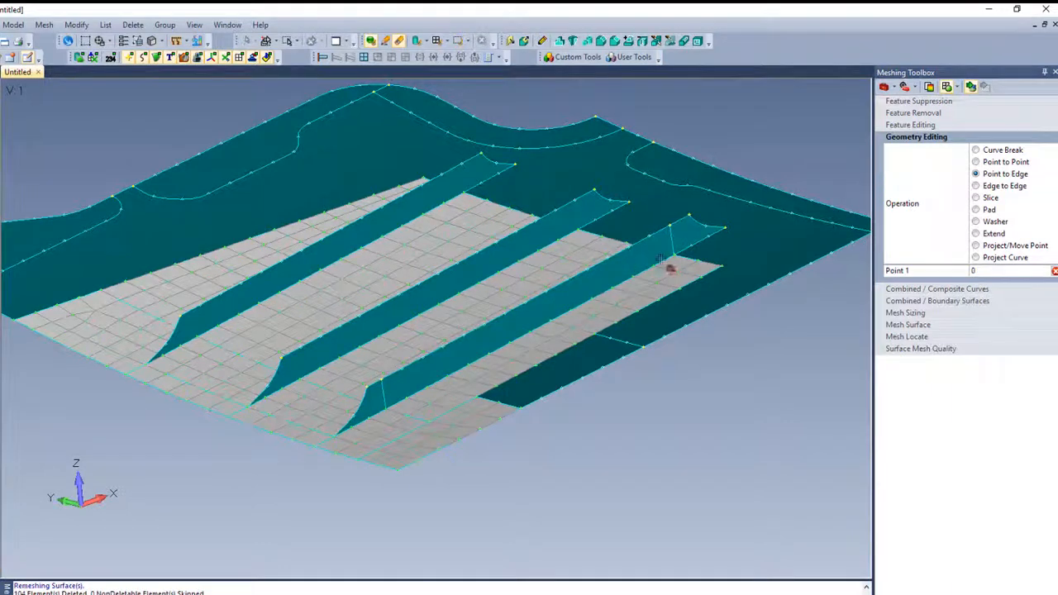
Split the middle and first stiffener webs near both ends with Point to Edge cuts from base to upper edge.
left_click(300, 378)
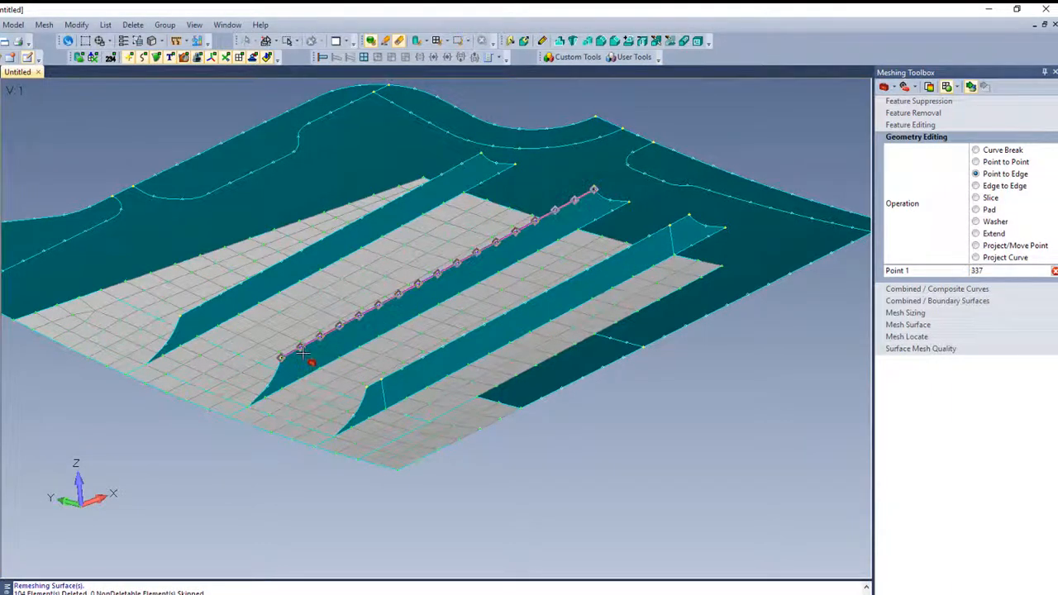
left_click(301, 349)
left_click(580, 231)
left_click(571, 212)
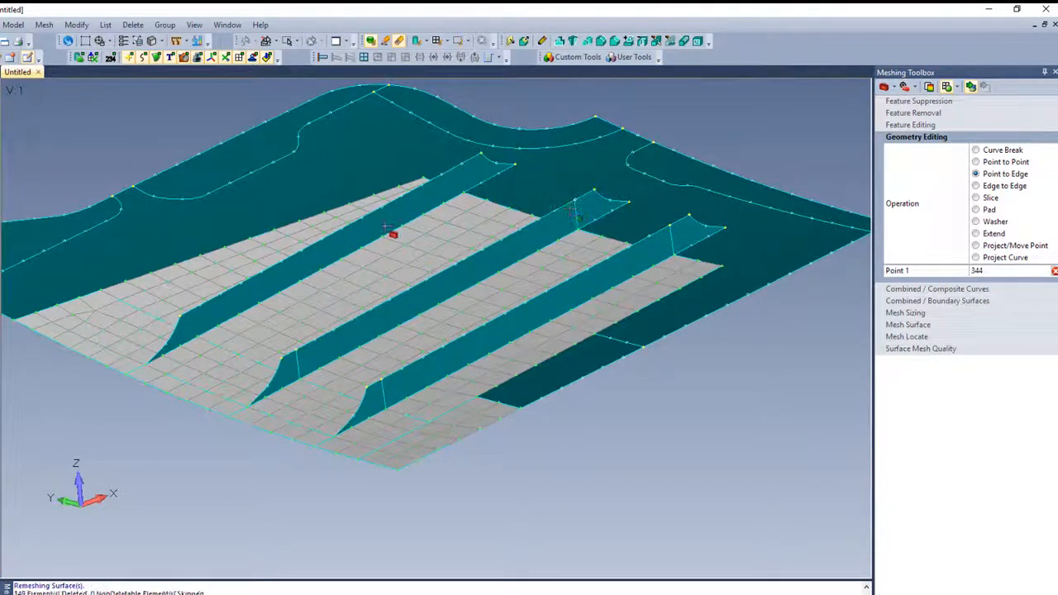
left_click(200, 334)
left_click(201, 306)
left_click(465, 193)
Map-mesh the long central sections of the three stiffener webs using the plate property.
middle_click_drag(479, 473, 518, 476)
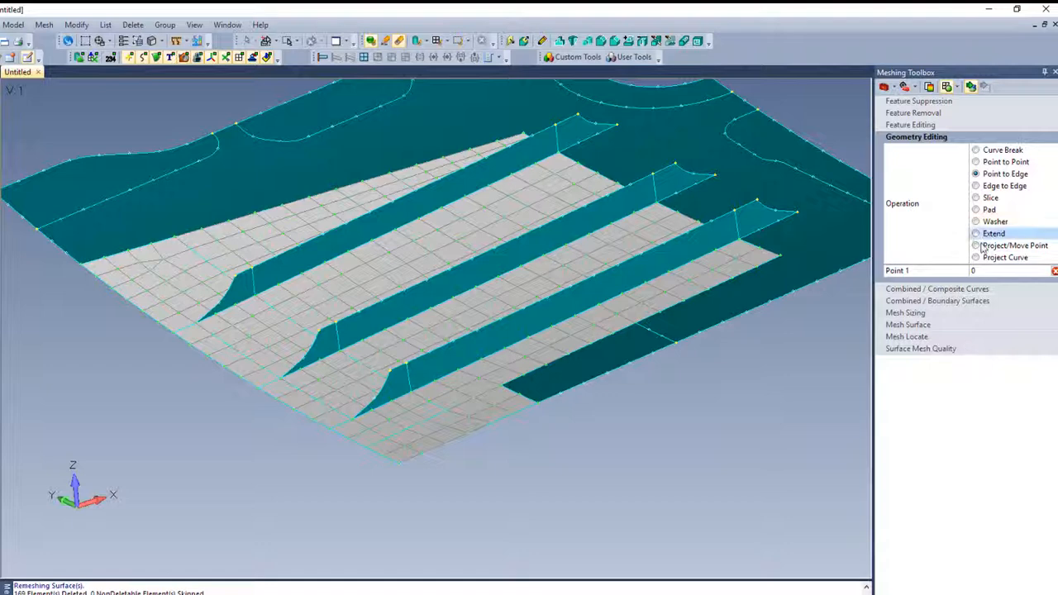
left_click(907, 324)
left_click(615, 296)
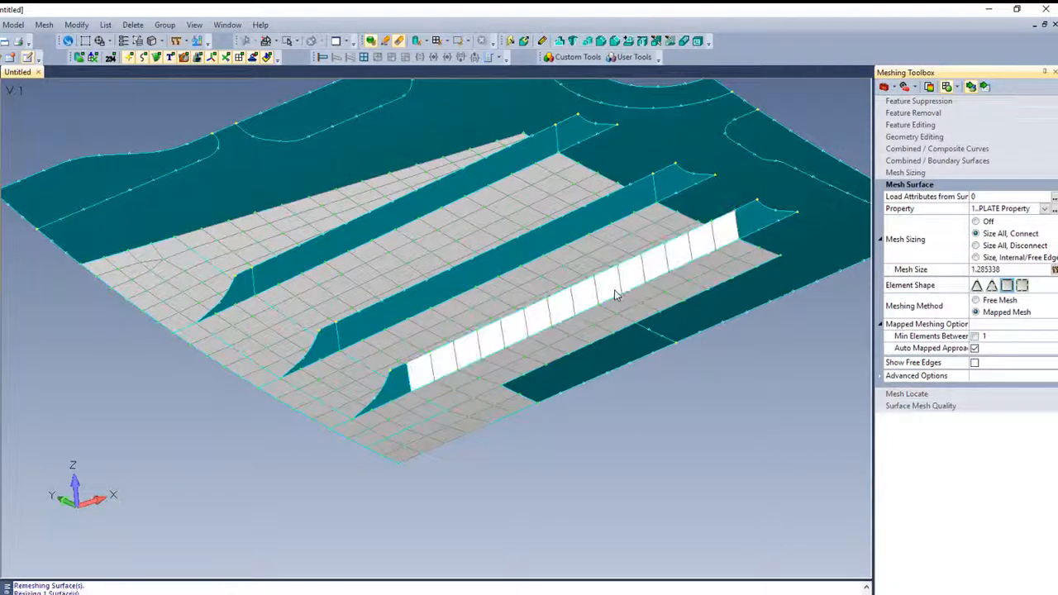
left_click(496, 238)
left_click(444, 195)
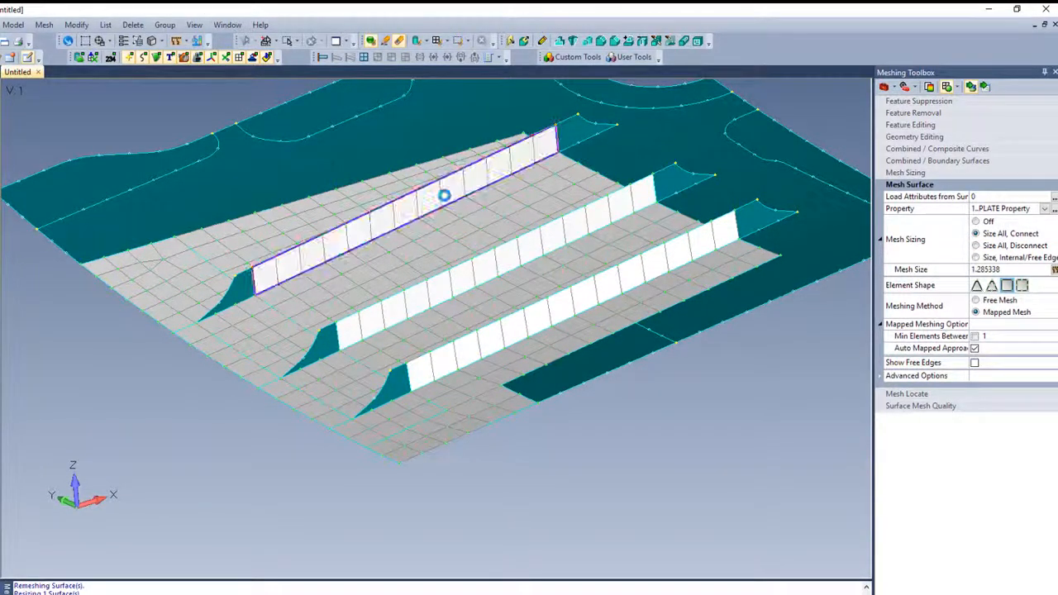
Apply the Free Mesh method to the curved end pieces at both ends of all three stiffeners.
left_click(976, 300)
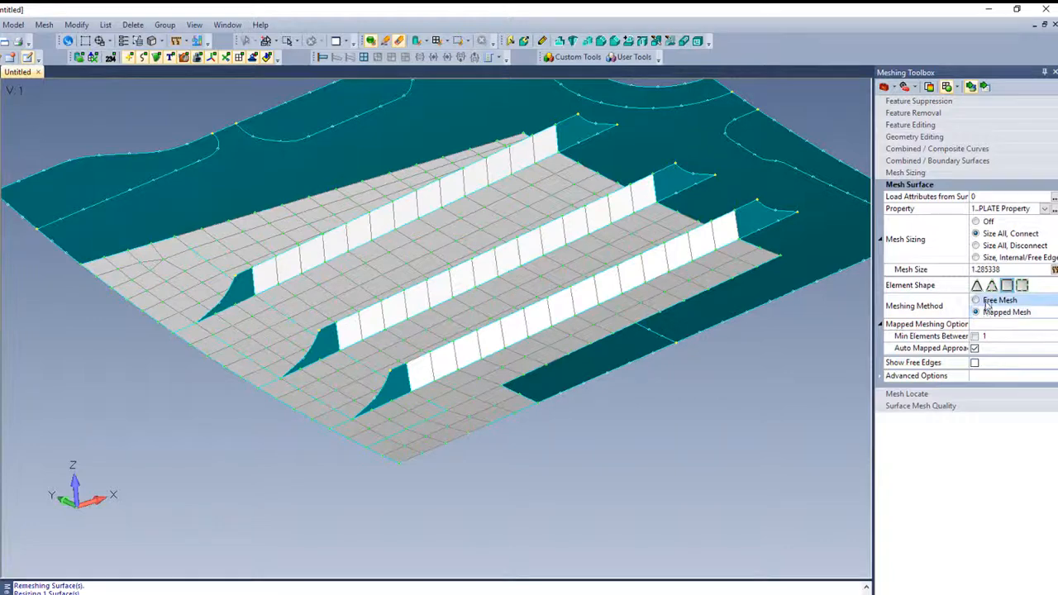
left_click(791, 211)
left_click(673, 179)
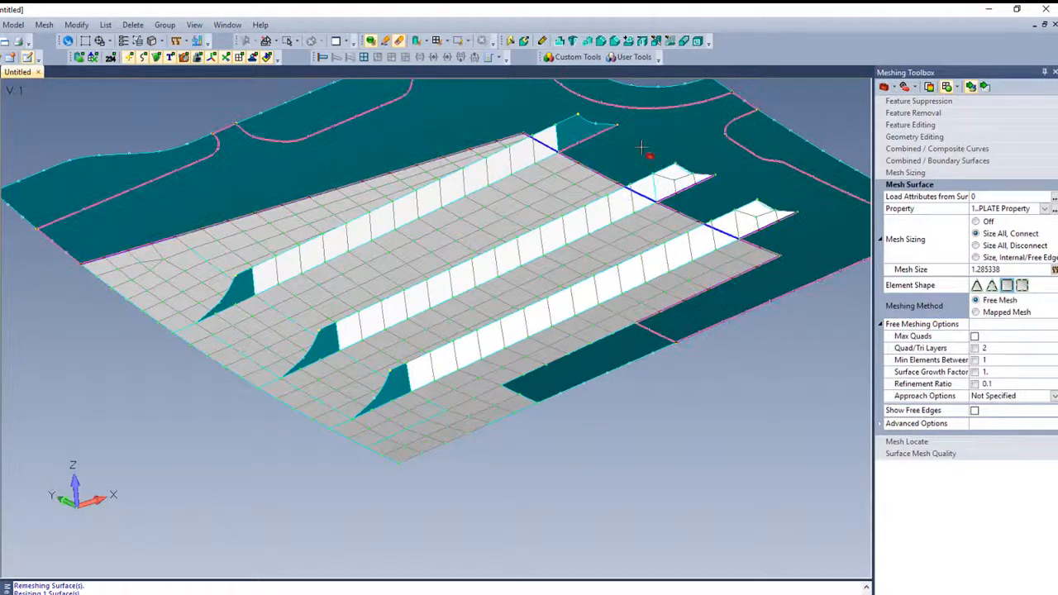
left_click(607, 132)
left_click(244, 308)
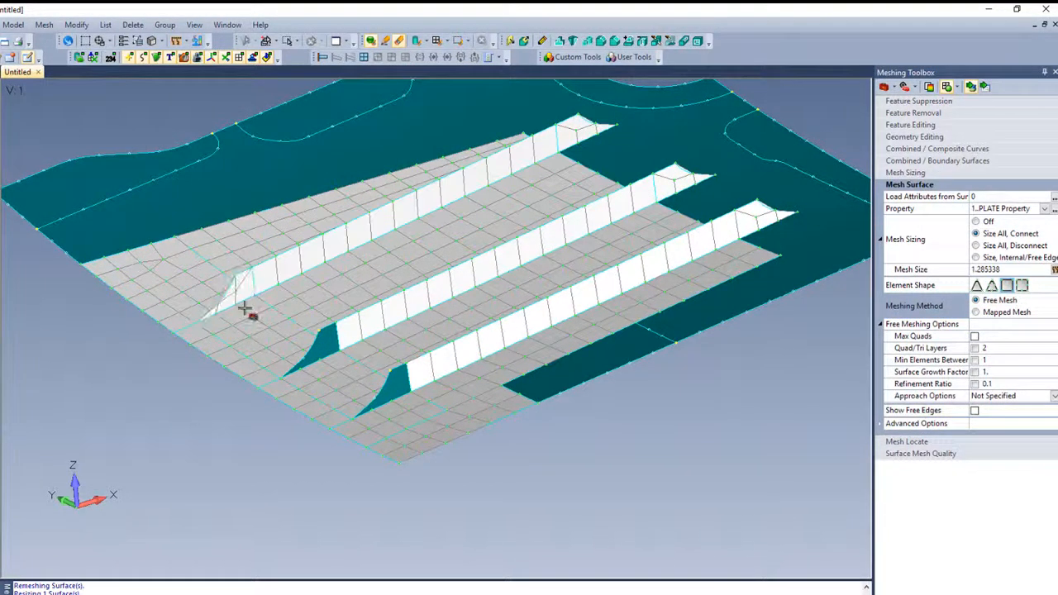
left_click(294, 361)
left_click(387, 386)
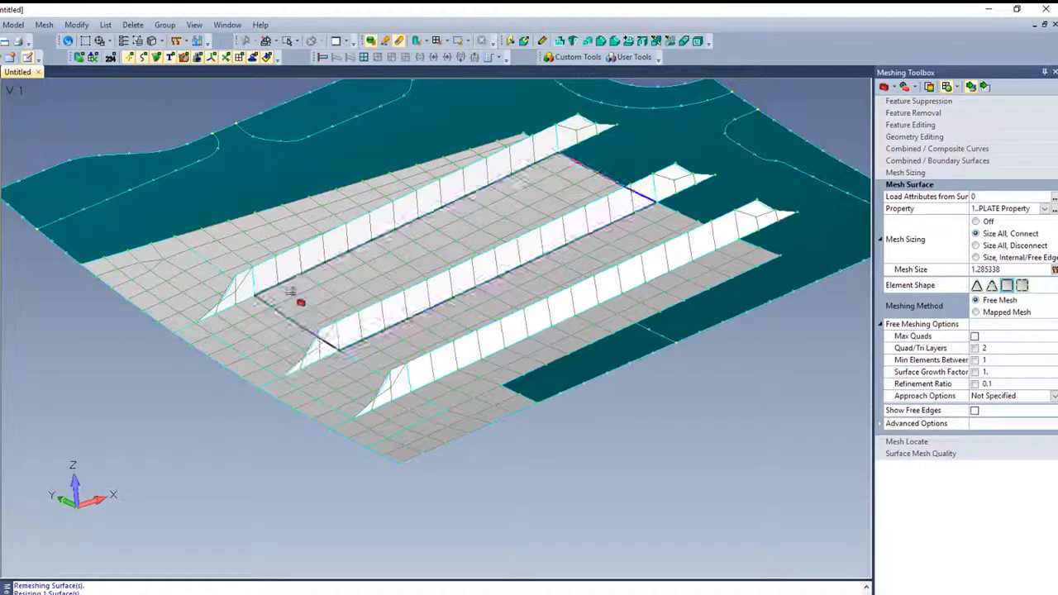
Increase the mesh sizing by 1 element across the height of the three stiffener webs at their near ends.
left_click(909, 173)
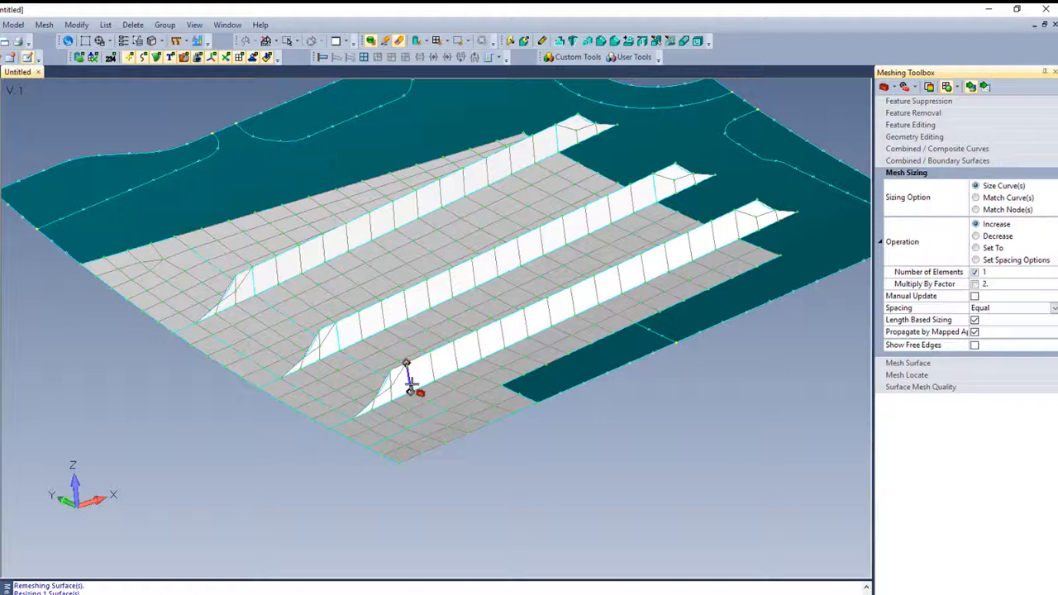
left_click(408, 380)
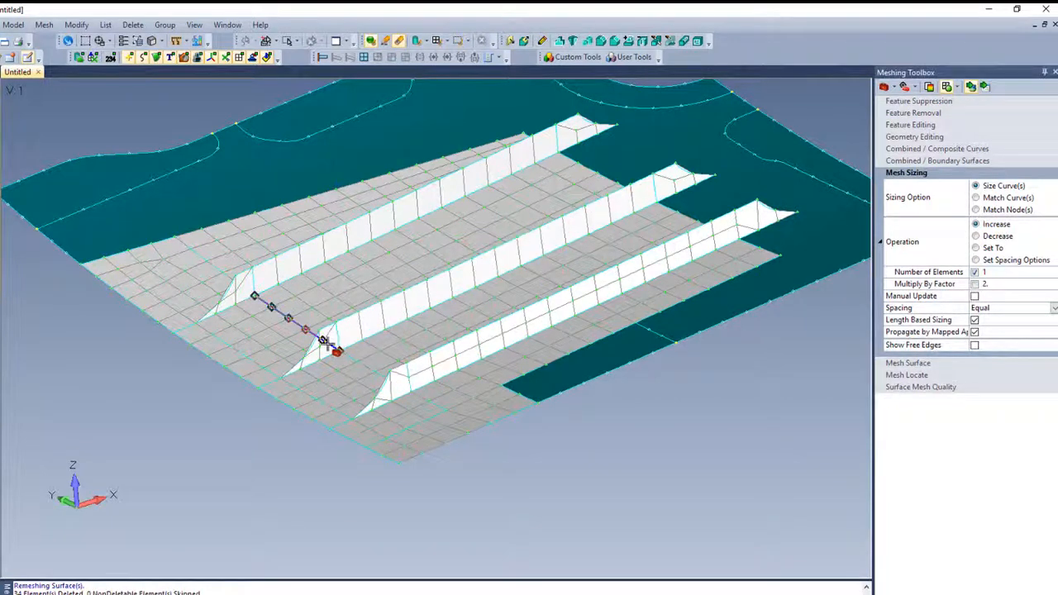
left_click(336, 342)
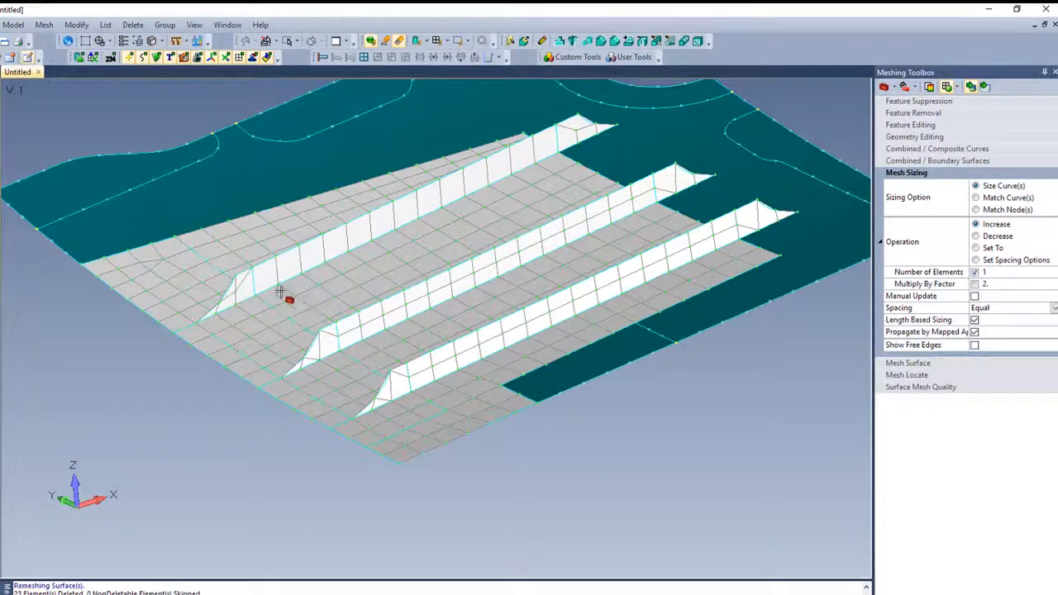
left_click(220, 290)
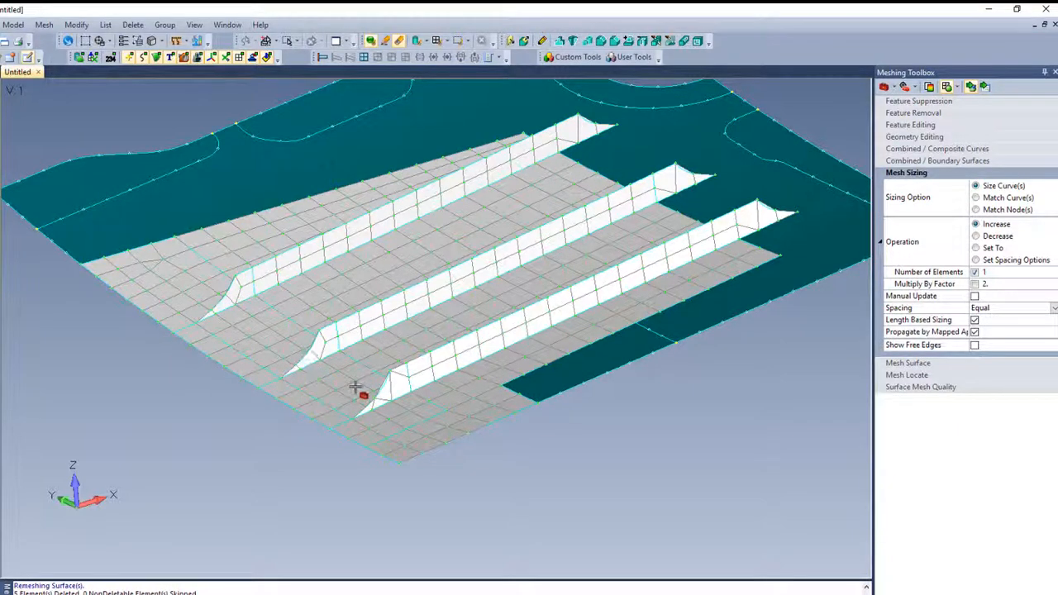
Increase the mesh sizing by 1 element on the edges of the far end pieces of the three stiffeners.
mouse_move(254, 450)
middle_mouse_down()
mouse_move(212, 432)
mouse_move(256, 441)
middle_mouse_up()
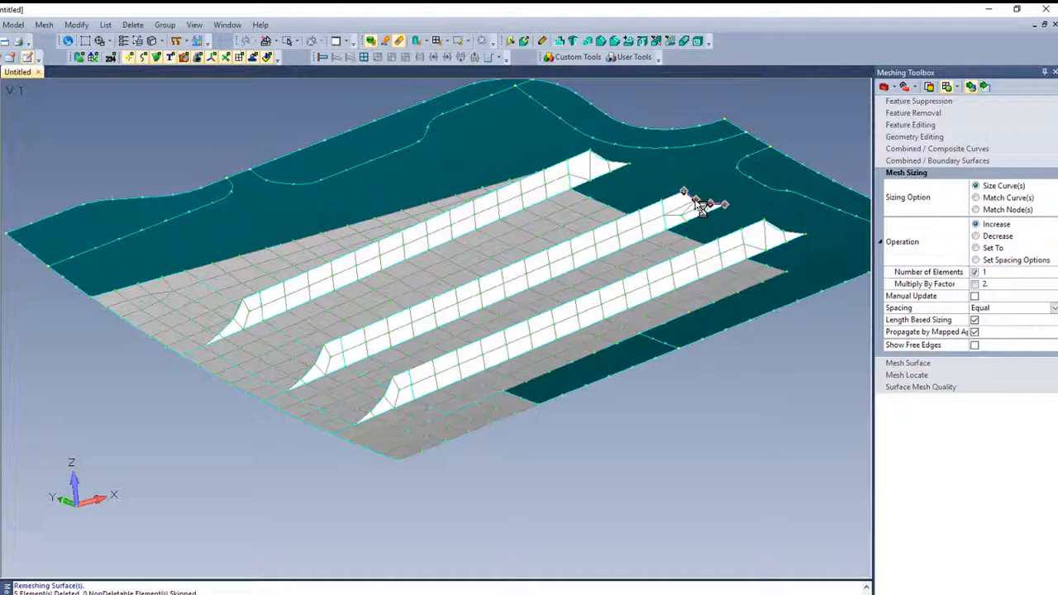
left_click(701, 207)
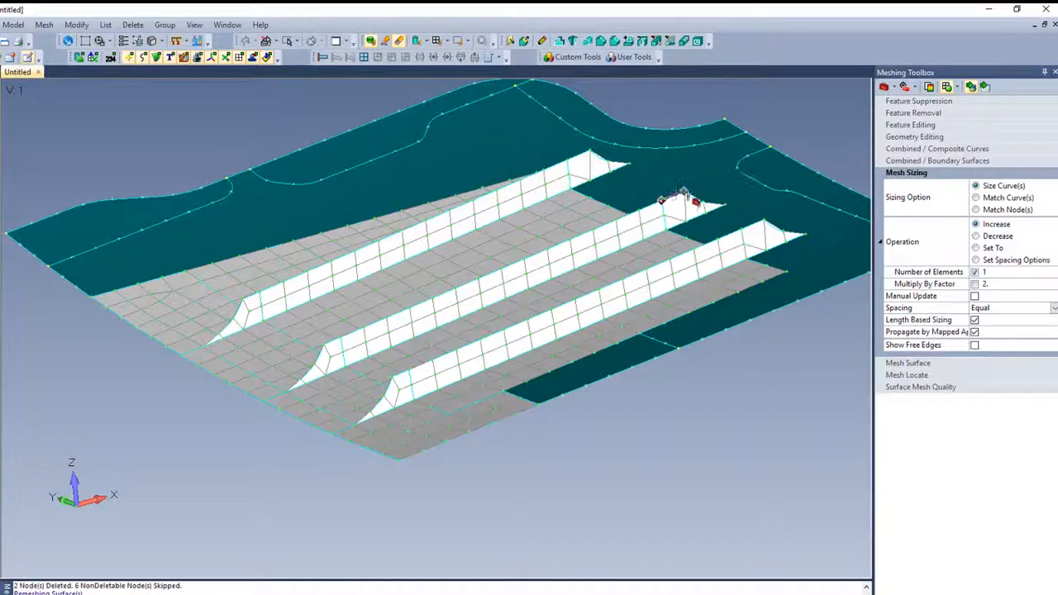
left_click(584, 162)
left_click(742, 229)
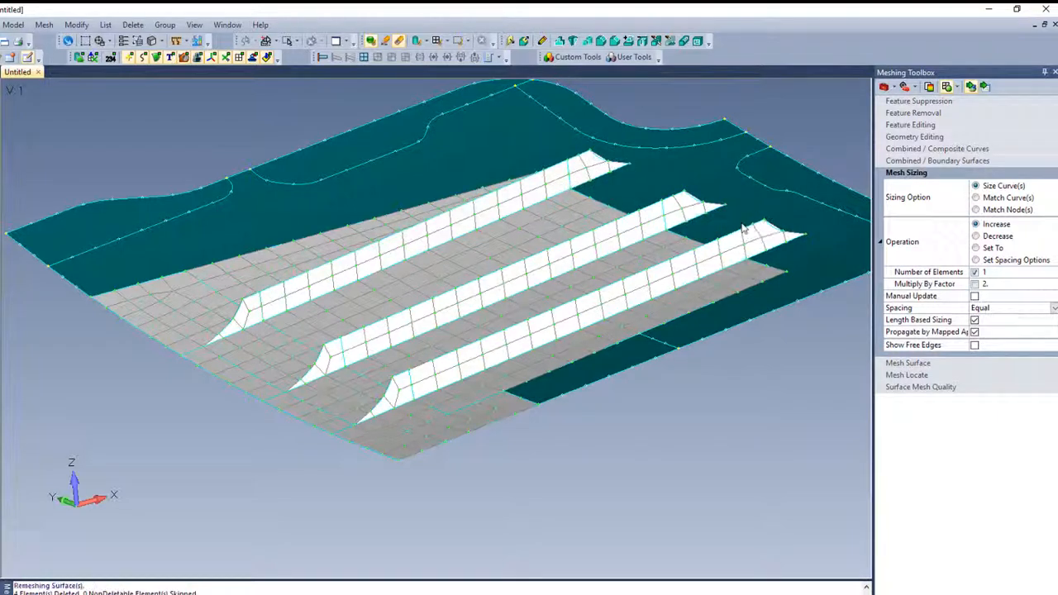
Increase the element count on the panel's near edge beside the third stiffener, and free-mesh the outer side strip.
mouse_move(366, 432)
middle_mouse_down()
mouse_move(378, 427)
mouse_move(353, 417)
mouse_move(365, 435)
middle_mouse_up()
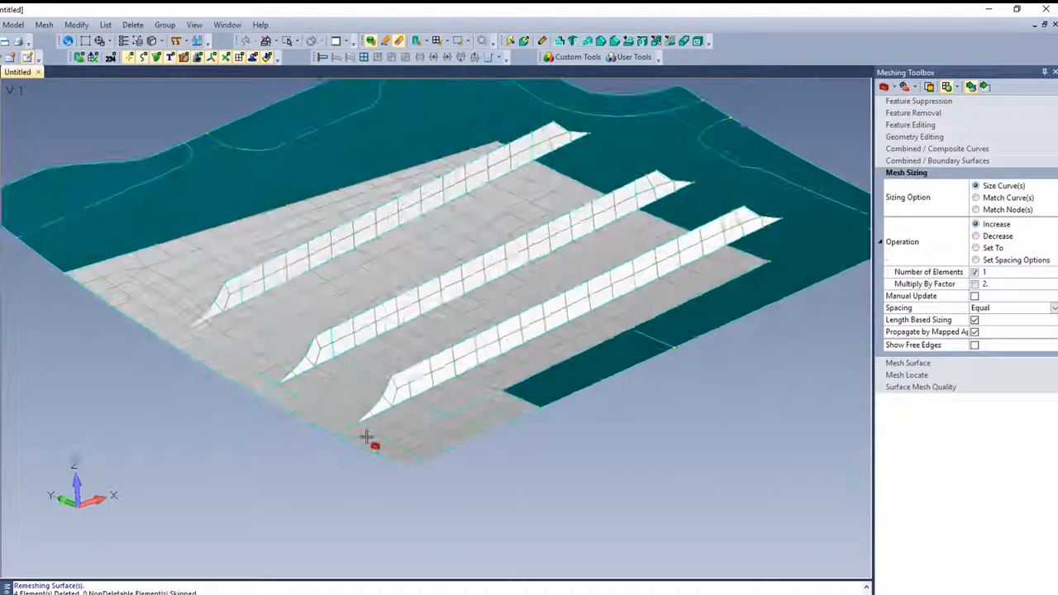
left_click(367, 438)
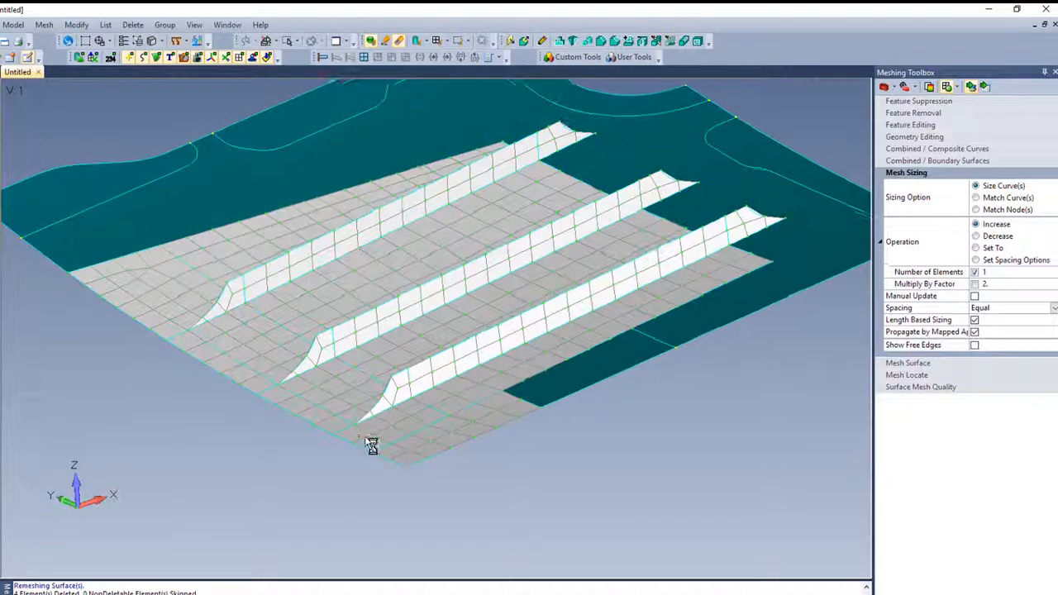
left_click(918, 366)
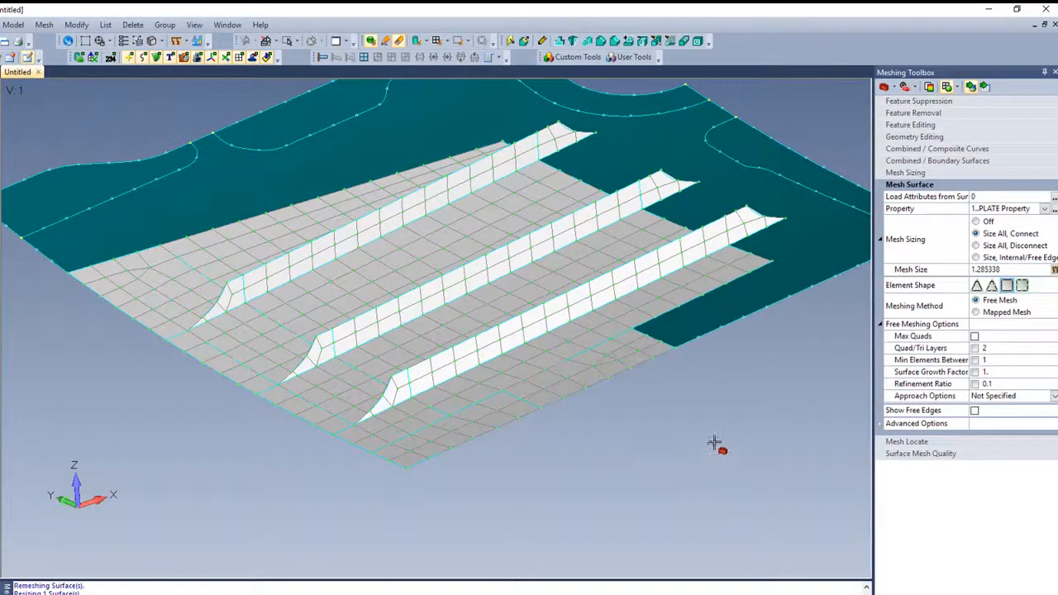
Split the panel surface with Point to Point cuts linking the far end tips of the three stiffeners.
middle_click_drag(619, 373, 534, 545, "ctrl")
middle_click_drag(500, 277, 537, 311)
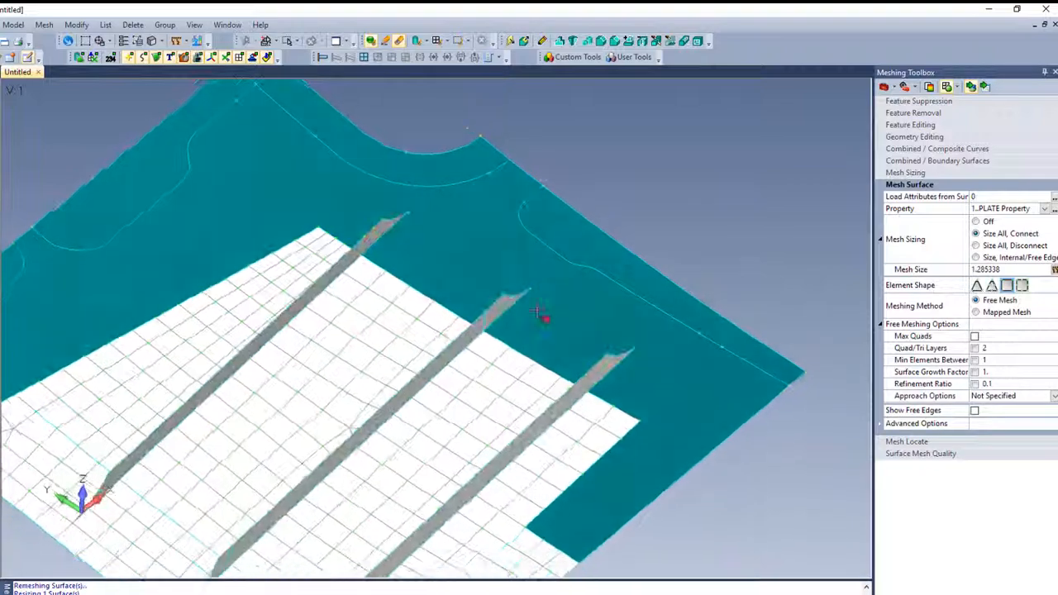
left_click(918, 137)
left_click(976, 162)
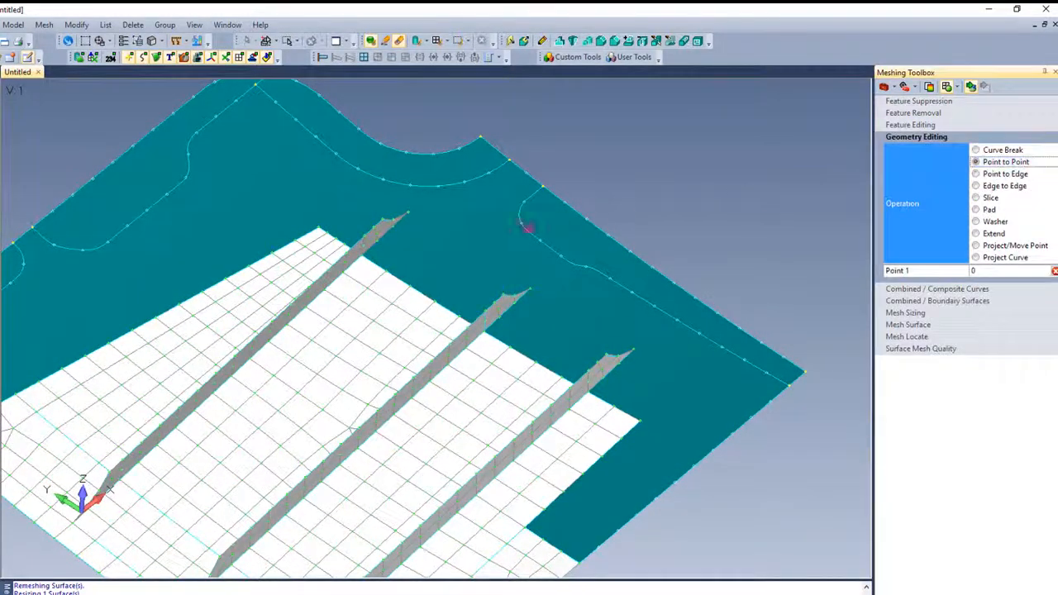
left_click(410, 214)
left_click(530, 285)
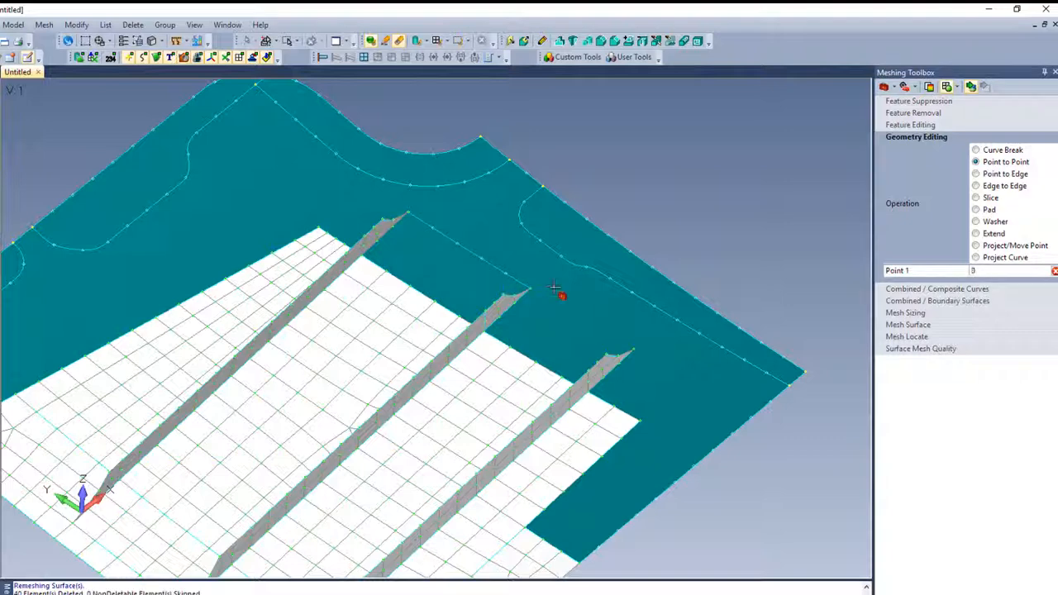
left_click(635, 347)
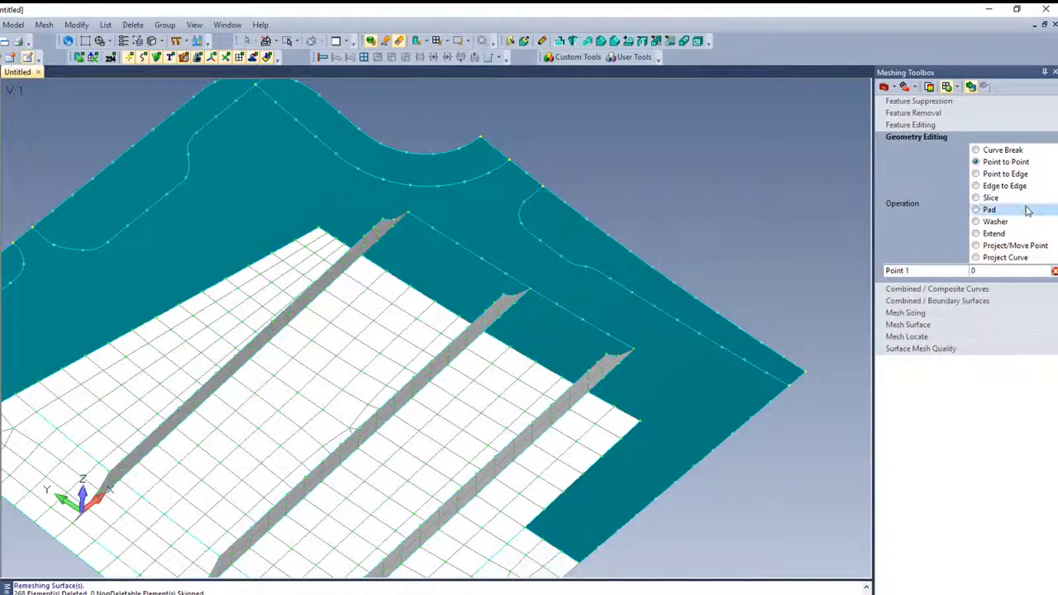
Make Point to Edge cuts from the third stiffener's far tip to the outer edge and from the meshed bay's corner to that cut.
left_click(1005, 174)
left_click(633, 351)
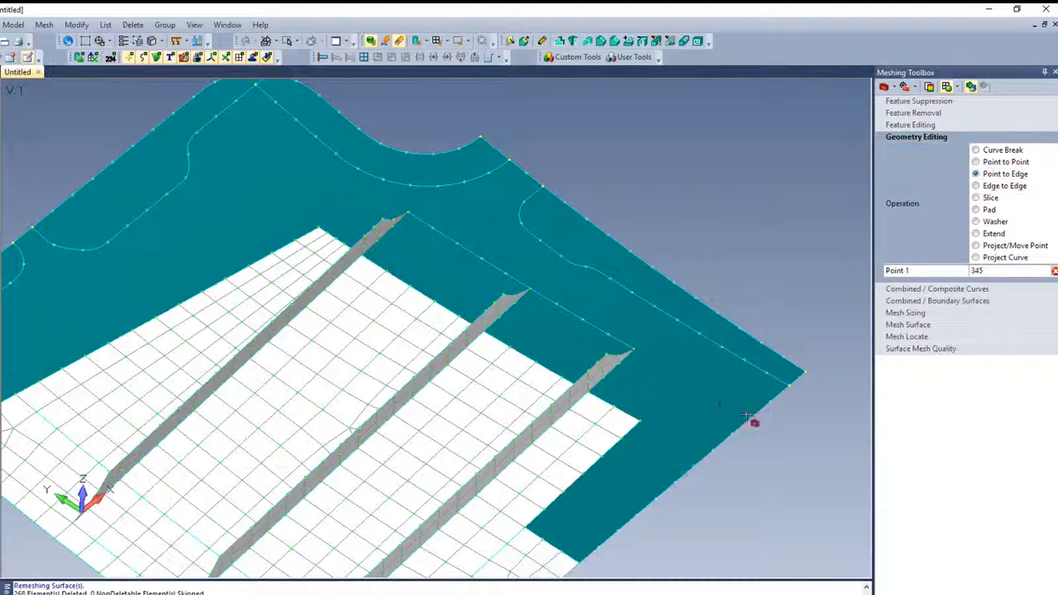
left_click(677, 384)
Mesh the remaining outer side strip, and map-mesh the panel patches between and beside the far stiffener ends.
left_click(909, 324)
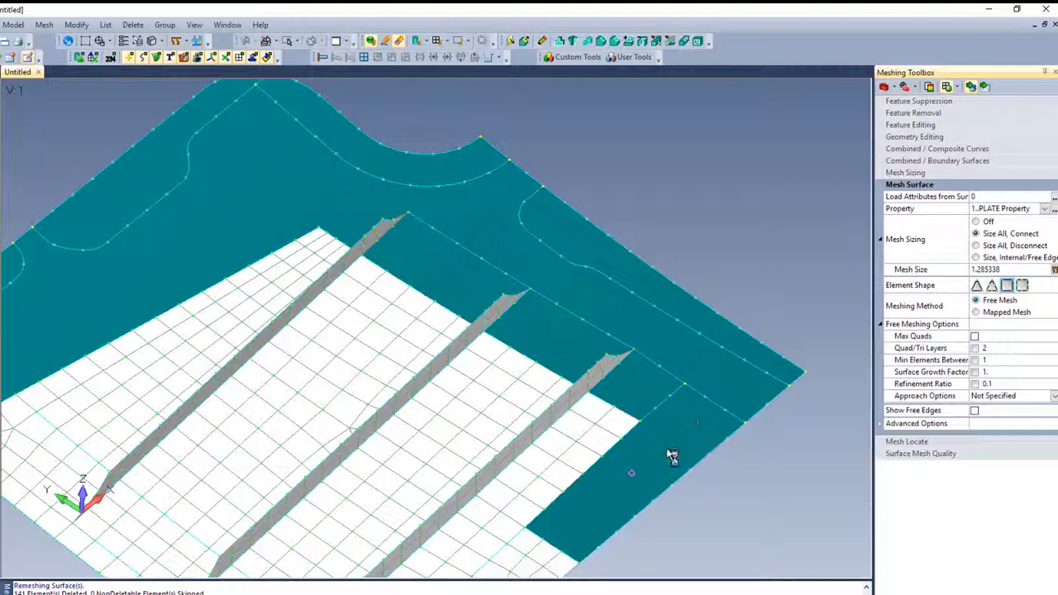
left_click(669, 453)
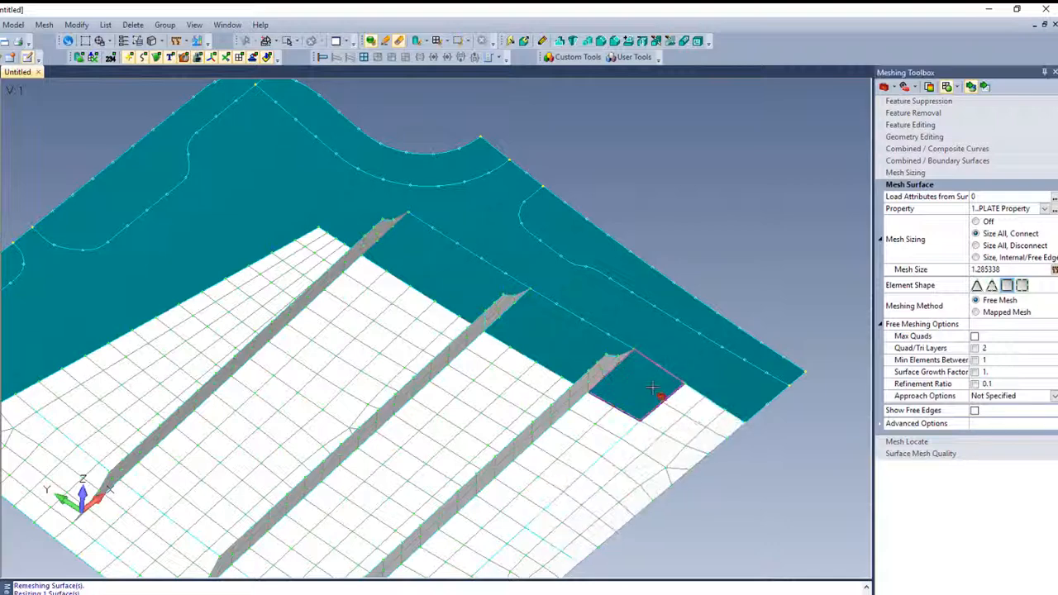
left_click(976, 312)
left_click(630, 485)
left_click(633, 374)
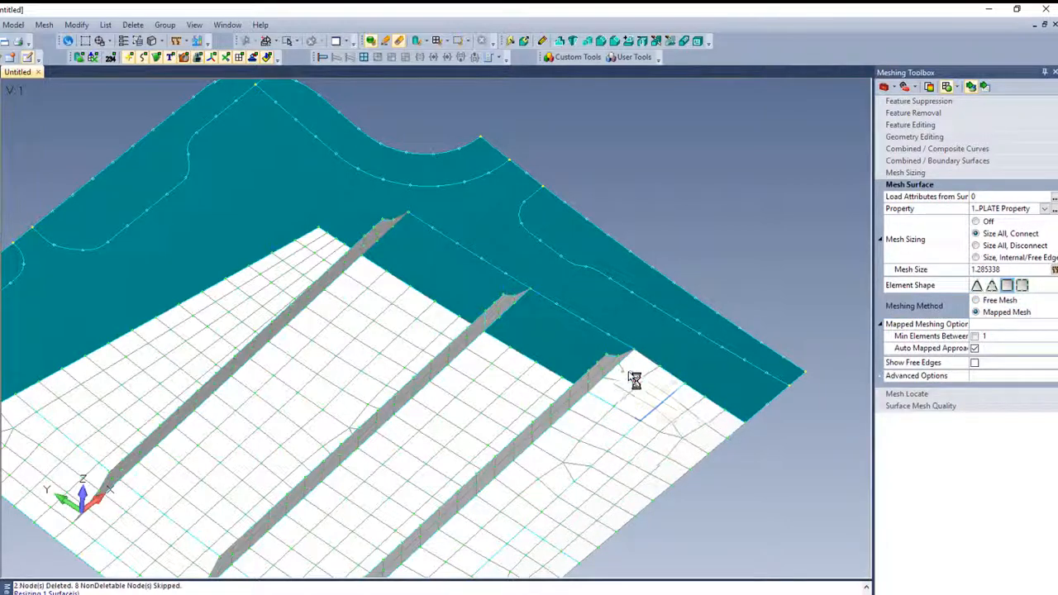
left_click(559, 355)
left_click(446, 278)
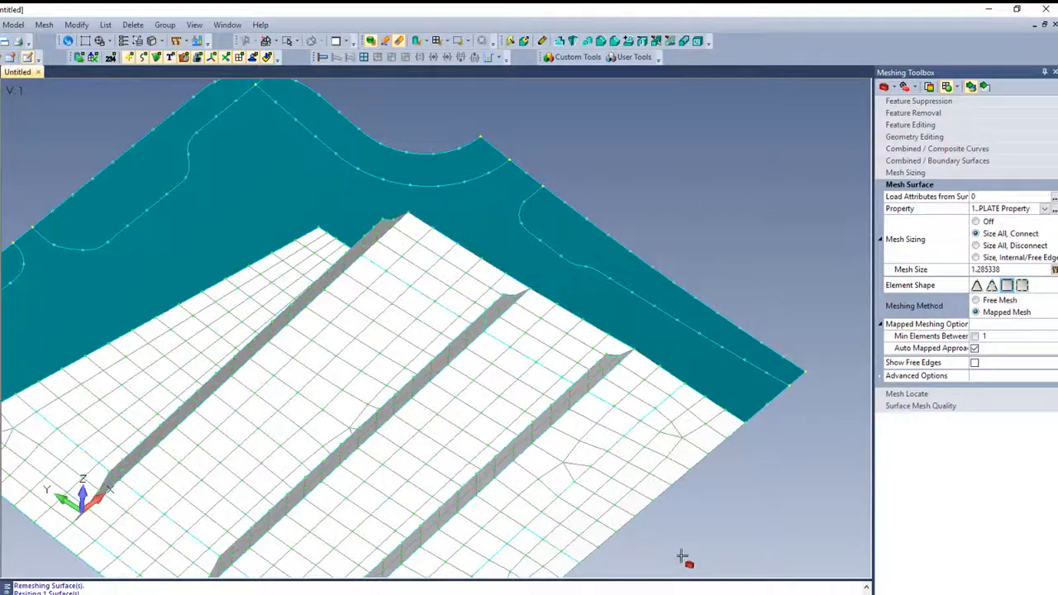
Decrease the mesh sizing by 1 element on the cut edge between the outer strip's far end and the unmeshed panel.
middle_click_drag(685, 560, 684, 415)
scroll(667, 471, "down", 2)
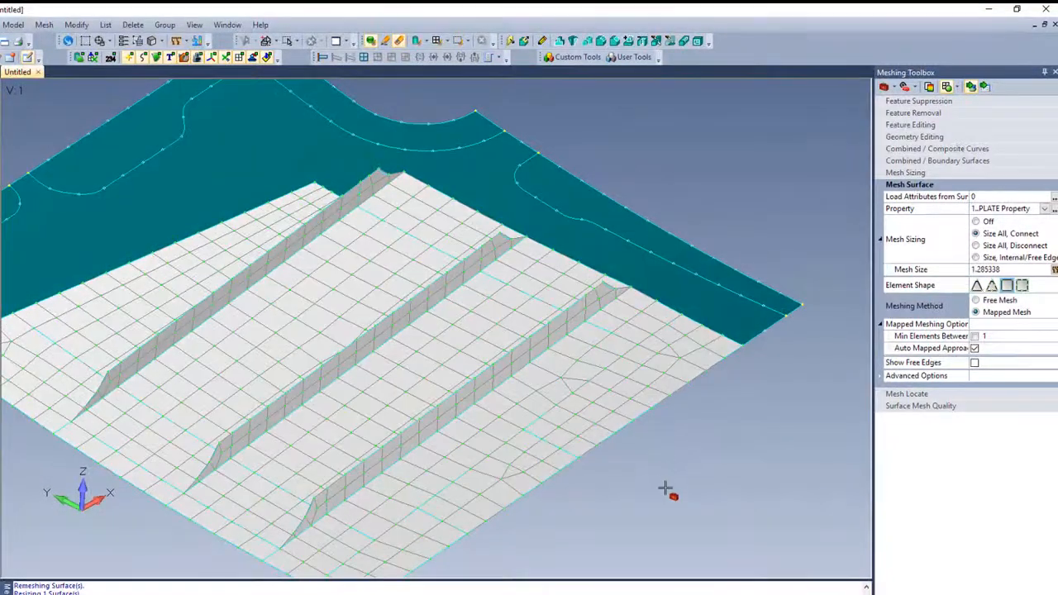
left_click(904, 173)
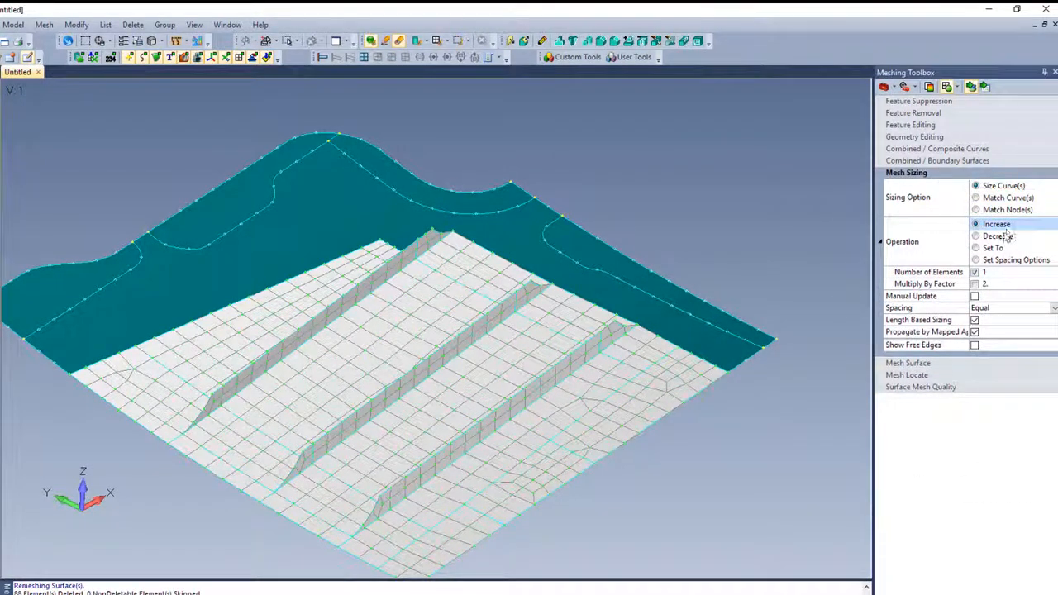
left_click(976, 236)
left_click(708, 367)
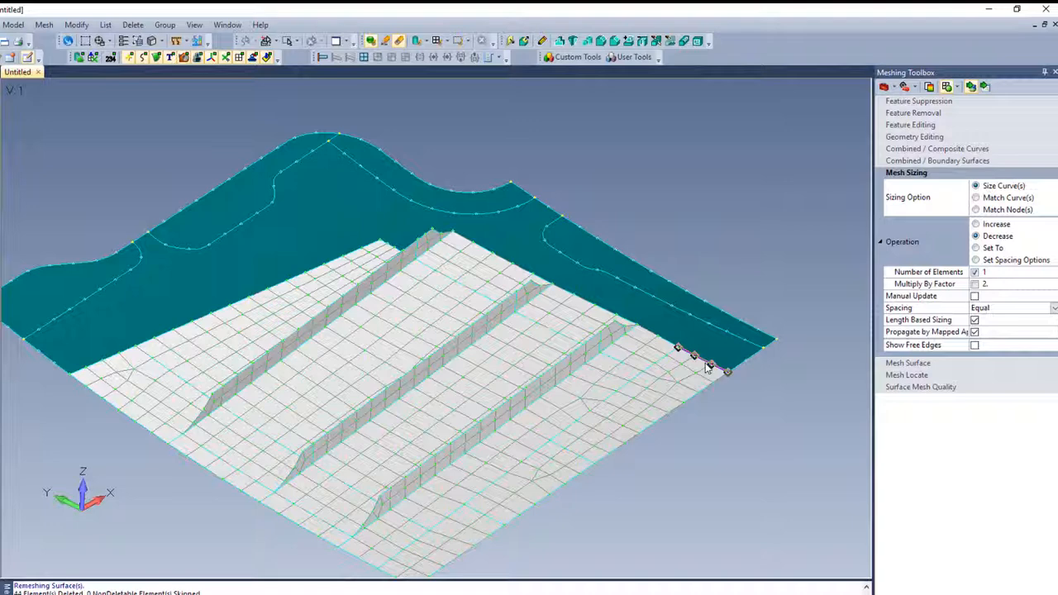
Try decreasing the far edge beside the third stiffener's tip by 1 element, and increase it back by 1.
left_click(654, 335)
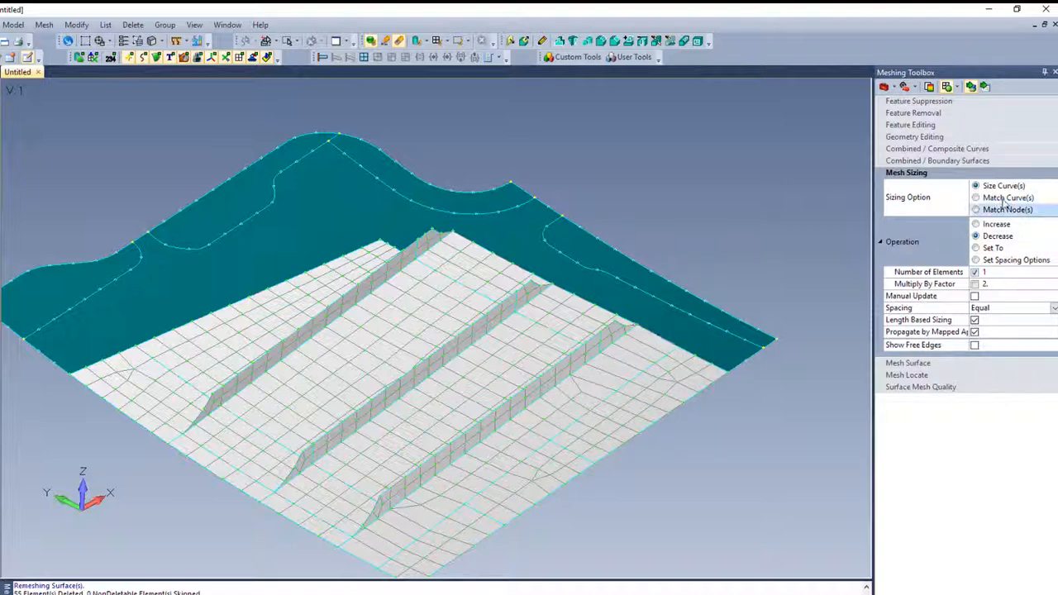
left_click(976, 224)
left_click(649, 338)
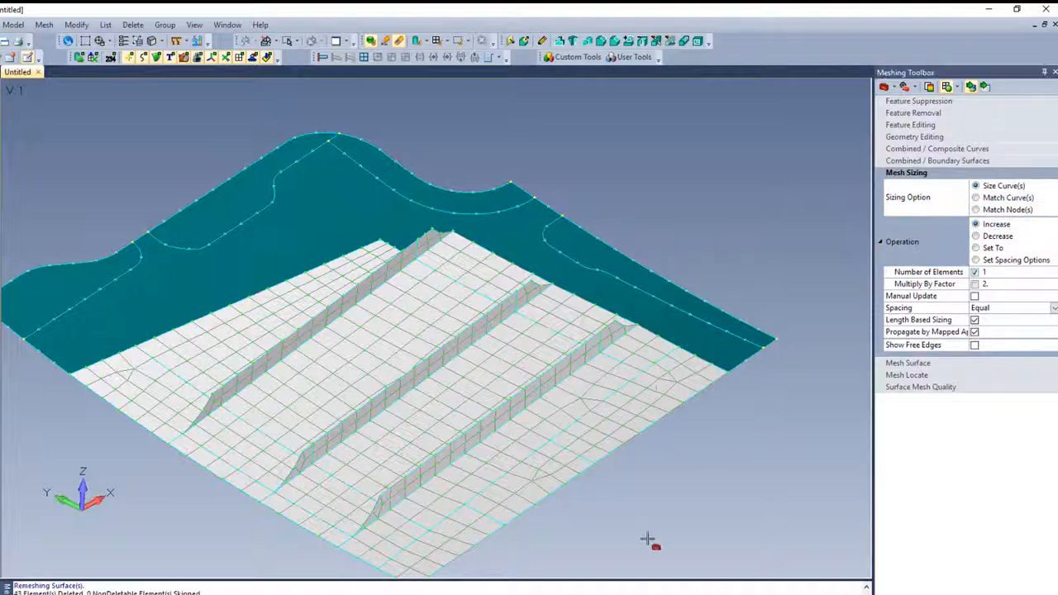
Remesh the outer side strip patches beside the third stiffener with the Mapped Mesh method.
middle_click_drag(659, 468, 630, 357)
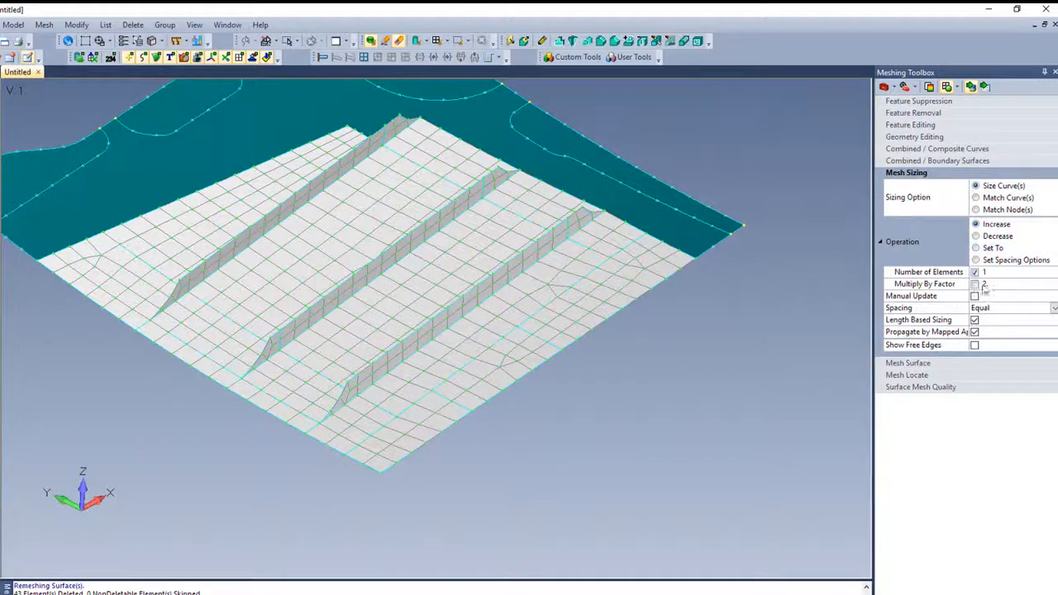
left_click(908, 363)
left_click(997, 311)
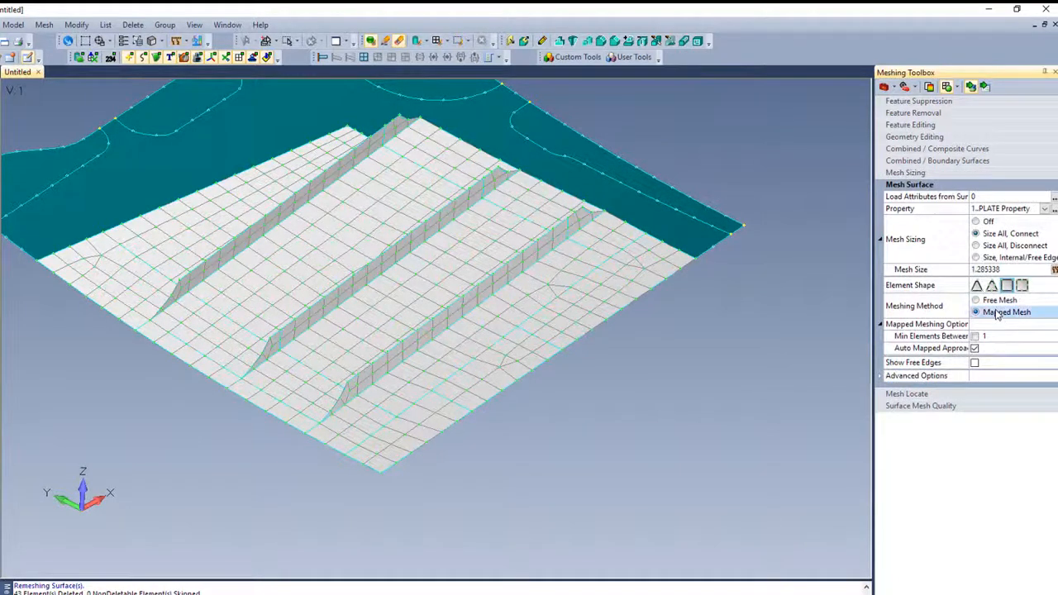
left_click(631, 267)
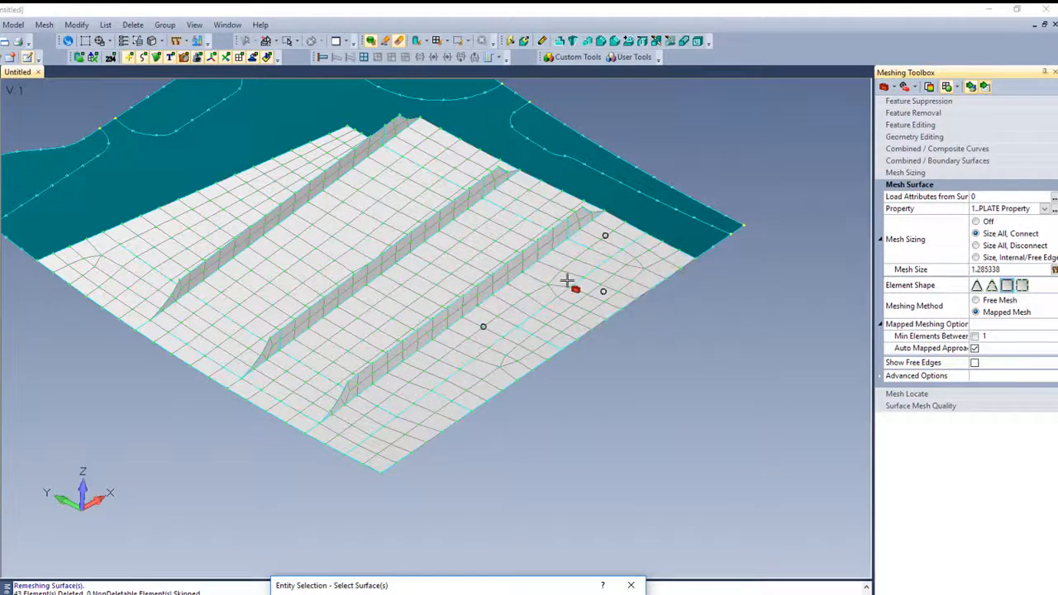
left_click(519, 355)
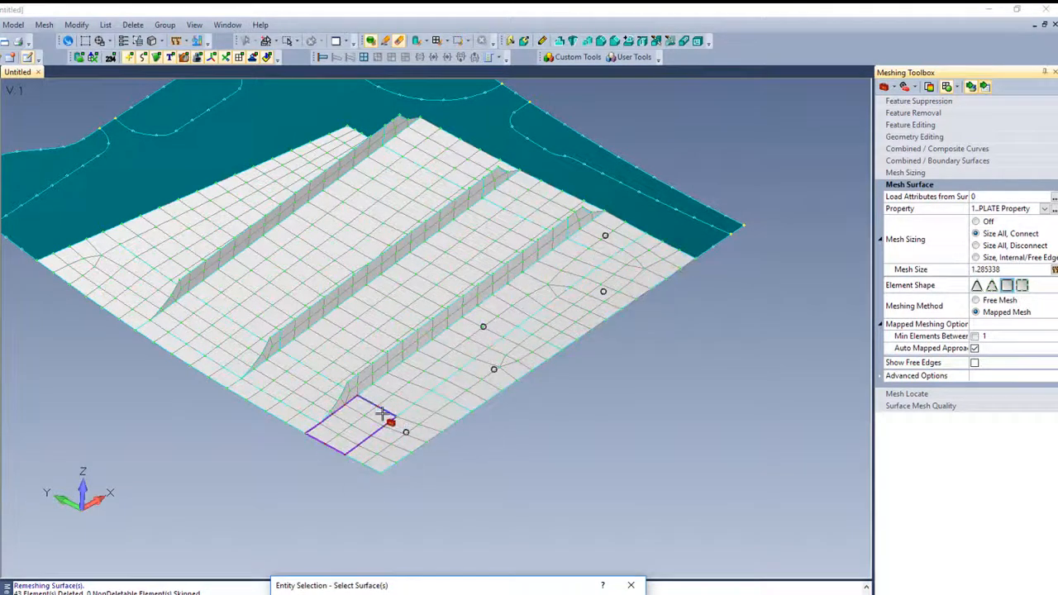
left_click(612, 594)
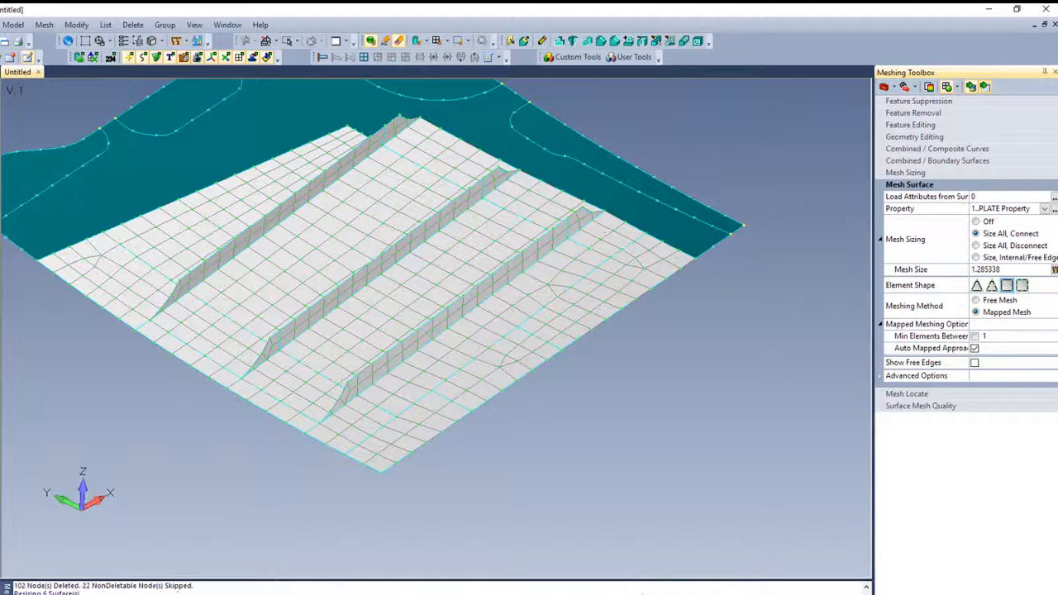
Increase sizing by 1 element on the far edge and base edge beside the third stiffener, and decrease the outer strip's near edge by 1.
left_click(914, 173)
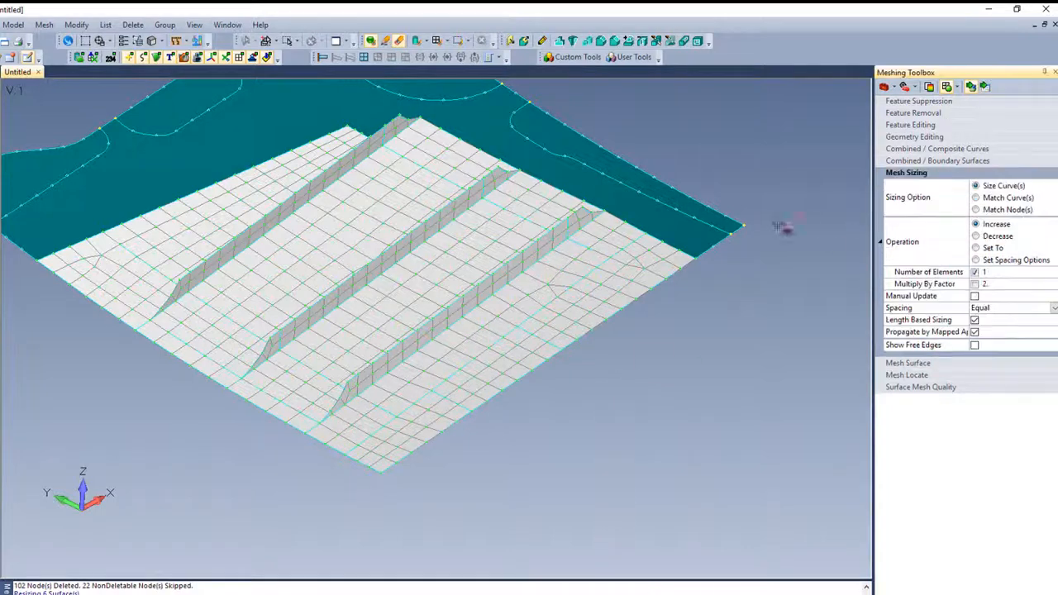
left_click(633, 230)
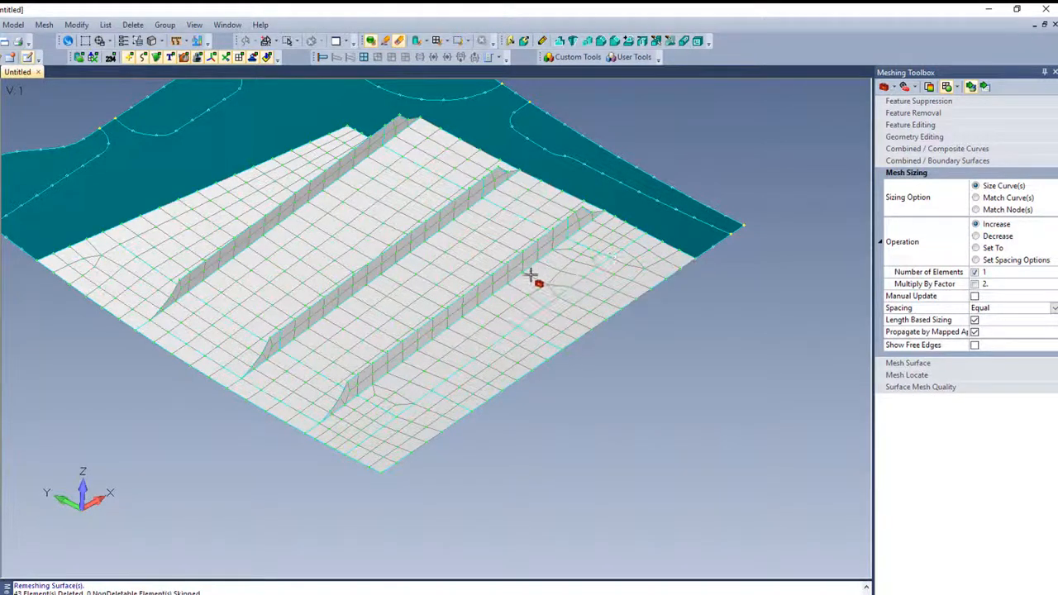
left_click(531, 275)
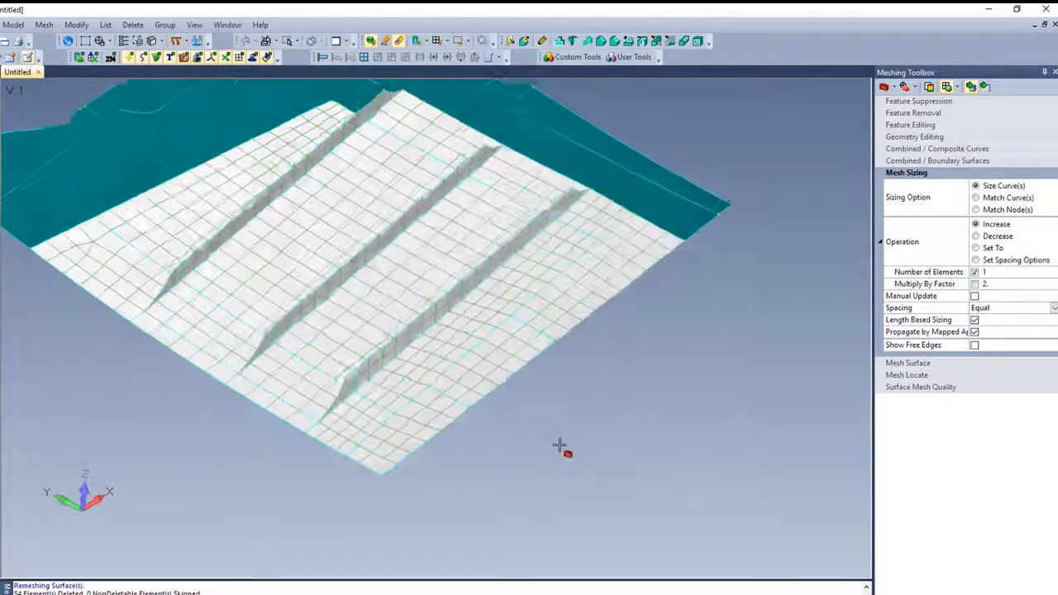
left_click_drag(560, 446, 522, 448, "ctrl")
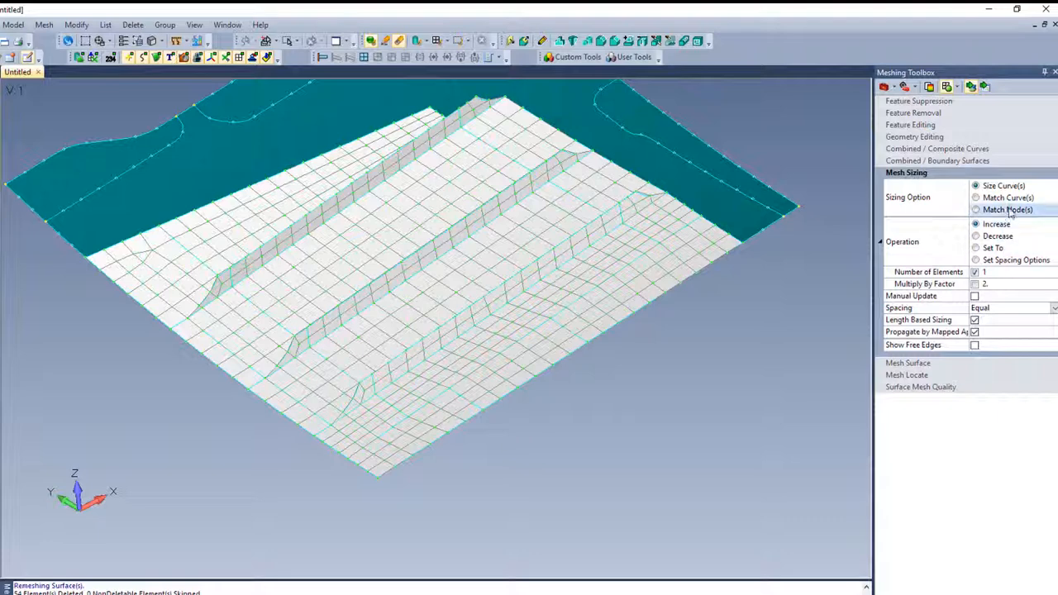
left_click(996, 236)
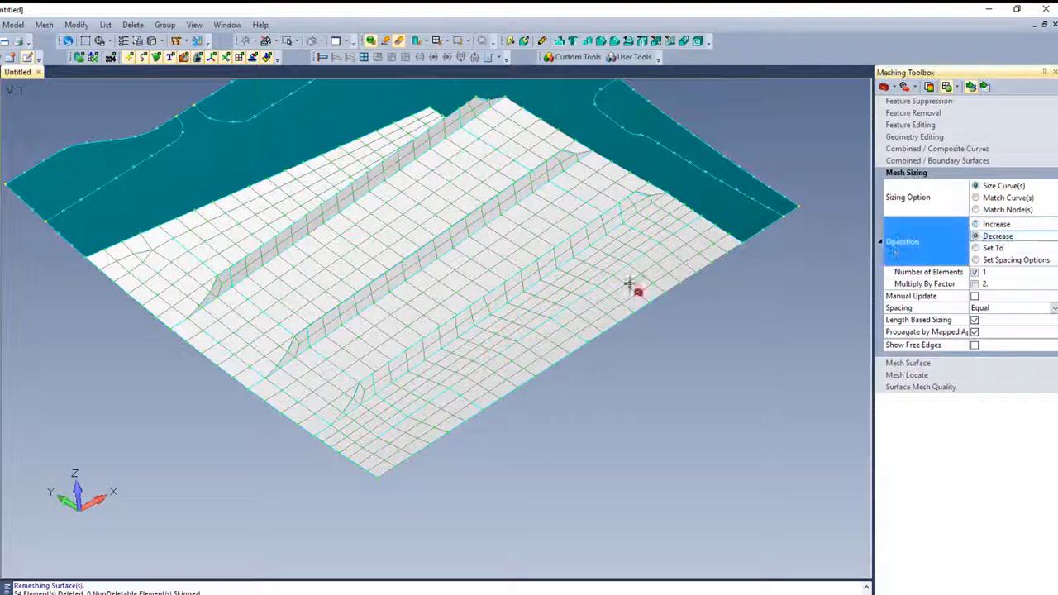
left_click(327, 449)
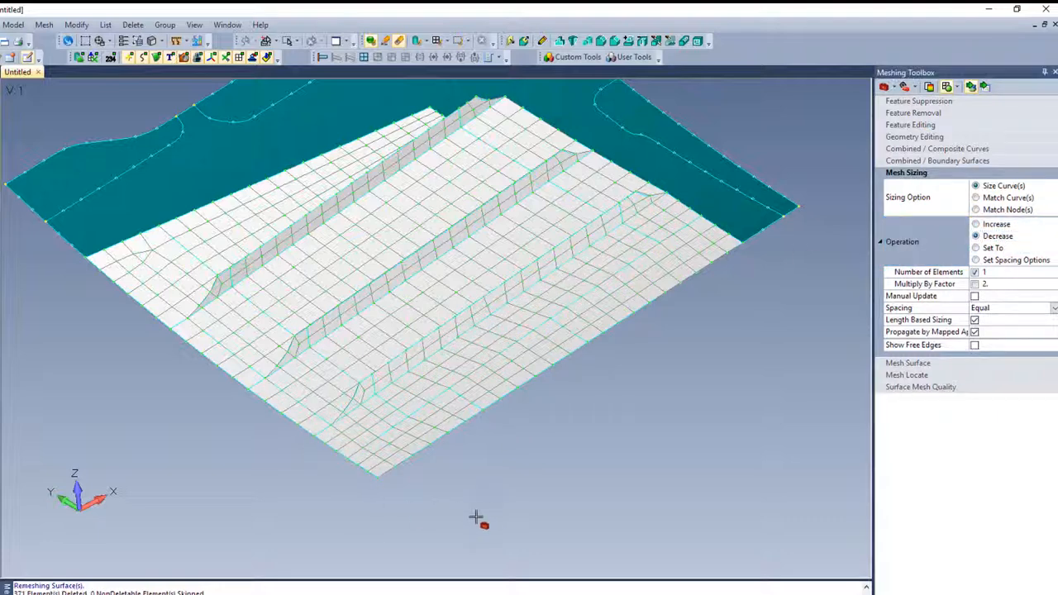
Free-mesh the four outer border surfaces and the large unmeshed surface between them and the stiffened area.
middle_click_drag(257, 472, 432, 534, "ctrl")
middle_click_drag(326, 485, 462, 471)
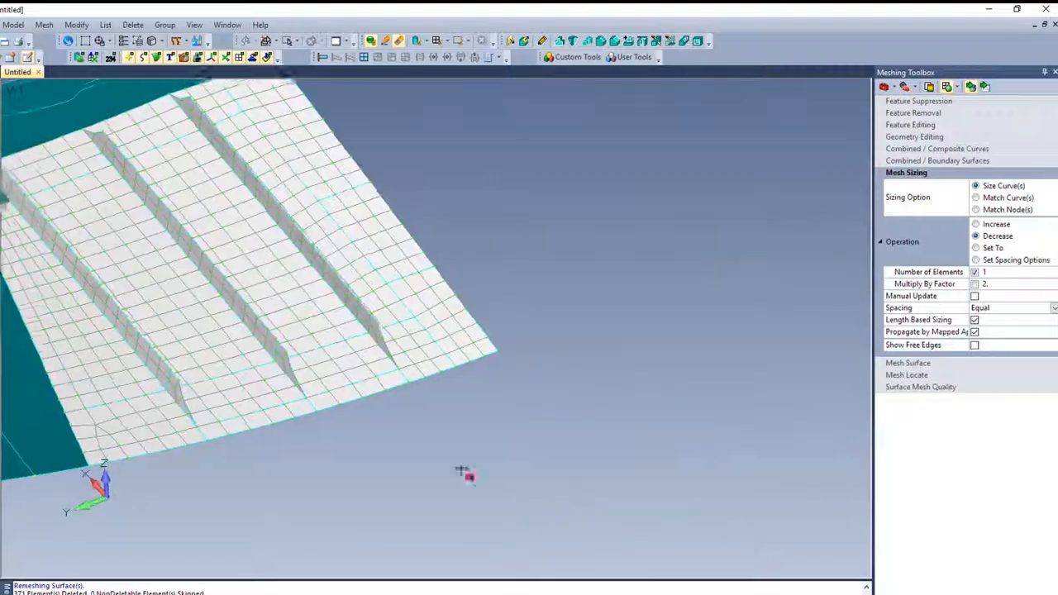
middle_click_drag(386, 427, 703, 519, "ctrl")
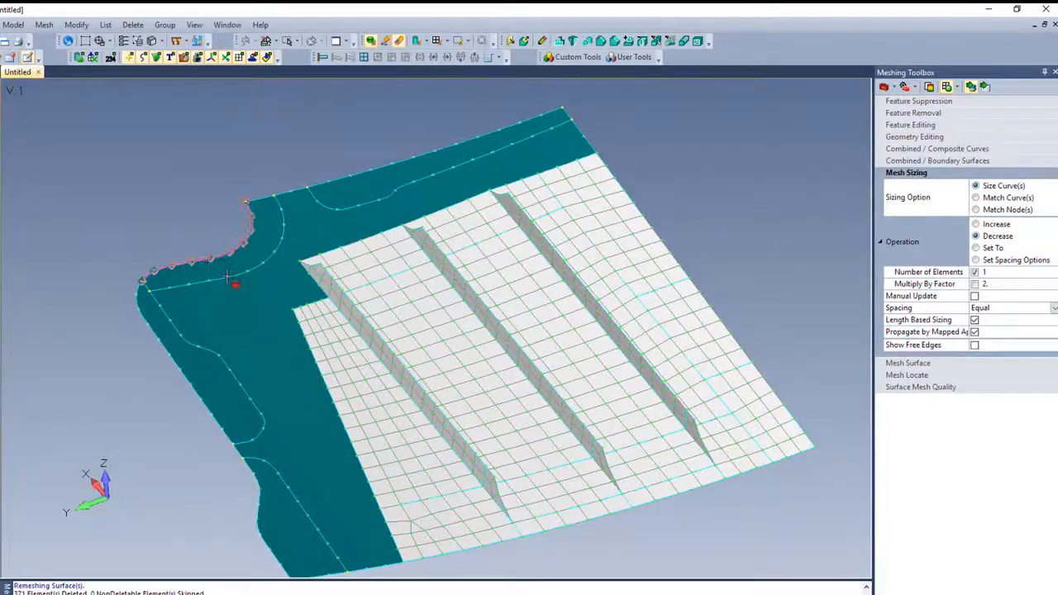
left_click(909, 363)
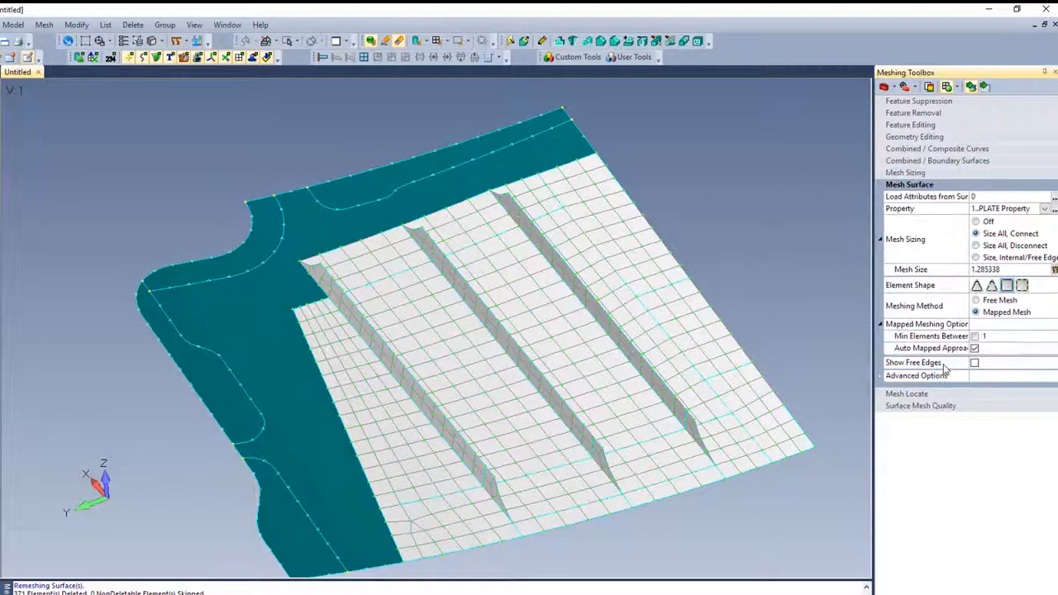
left_click(976, 300)
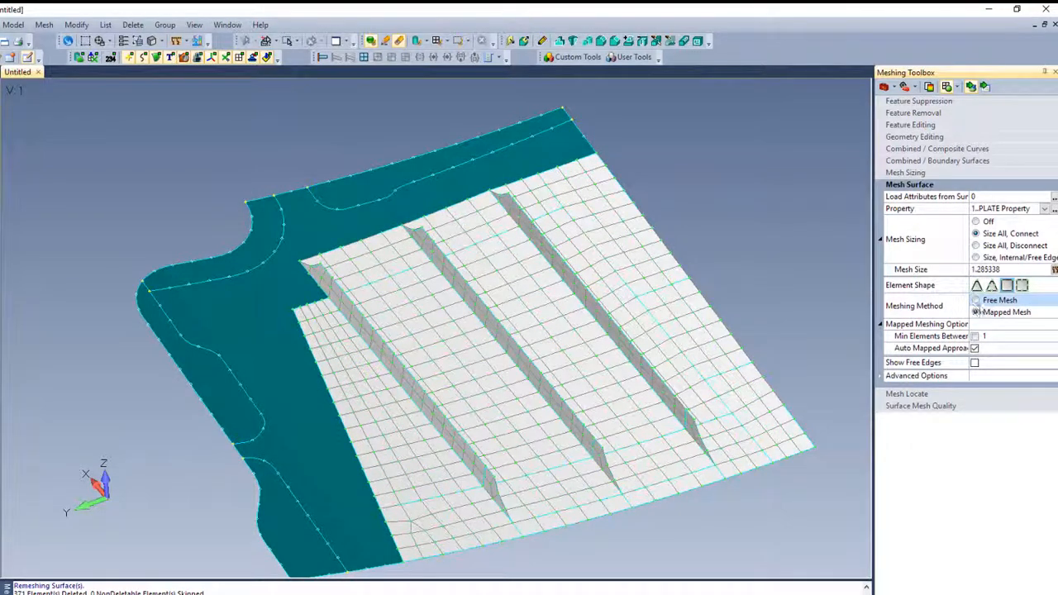
left_click(247, 237)
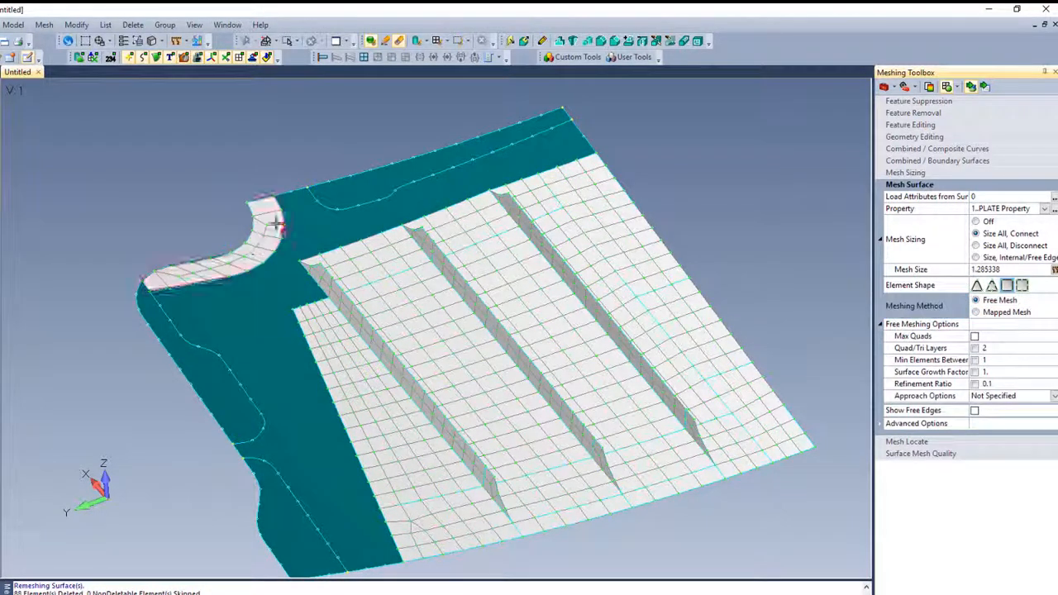
left_click(430, 154)
left_click(171, 343)
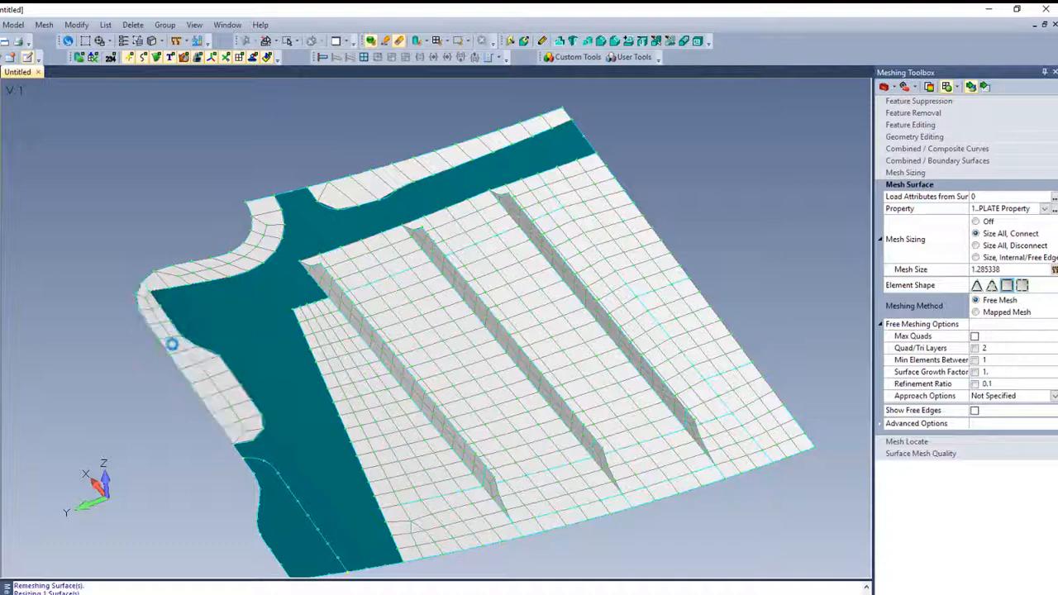
left_click(263, 533)
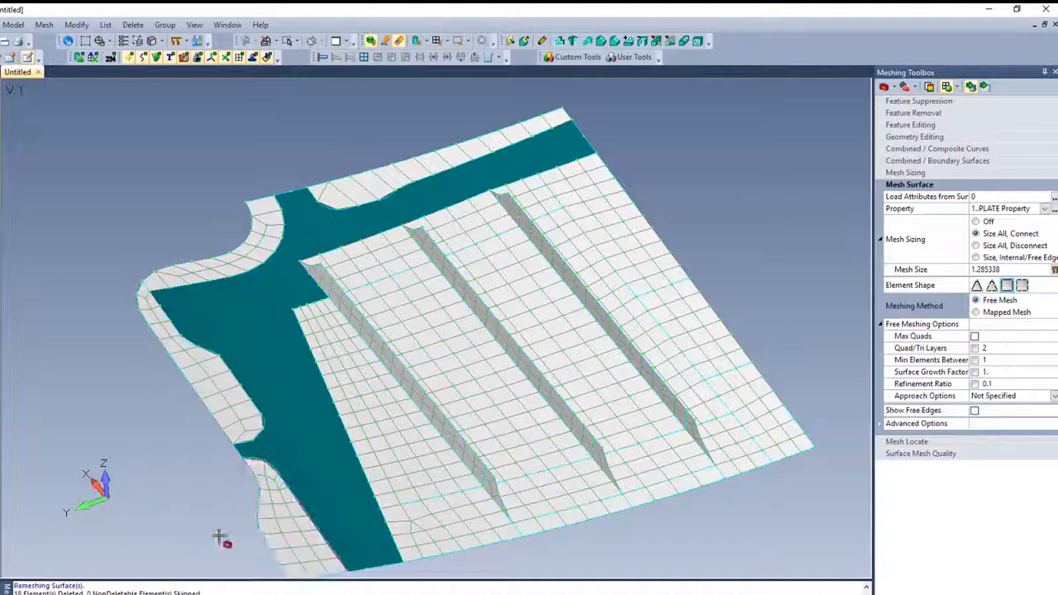
left_click(301, 428)
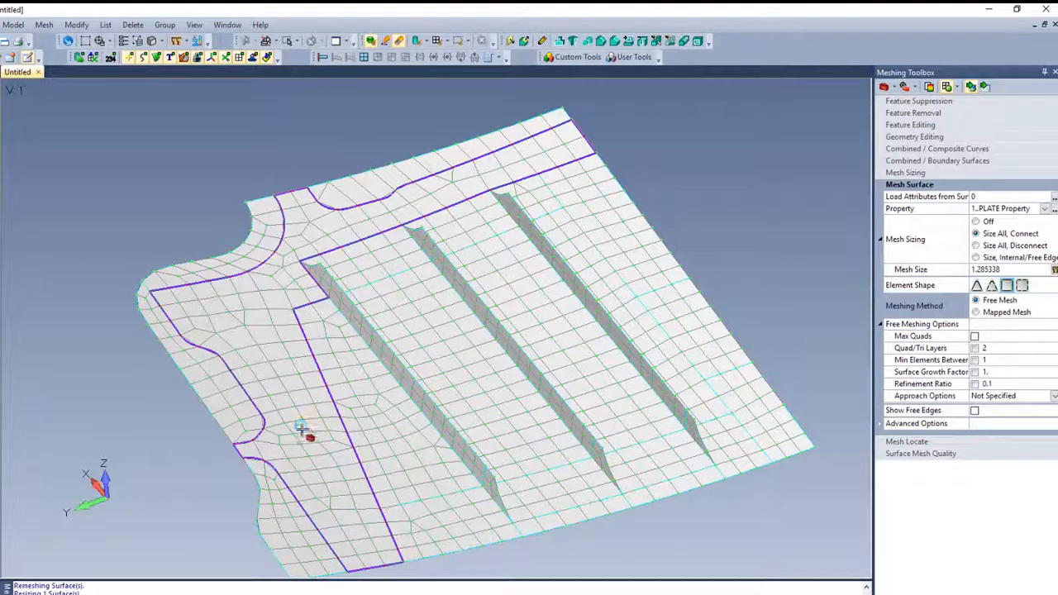
Remesh the large transition surface as a Free Mesh with Mesh Sizing off and Max Quads enabled.
middle_click_drag(343, 506, 262, 239)
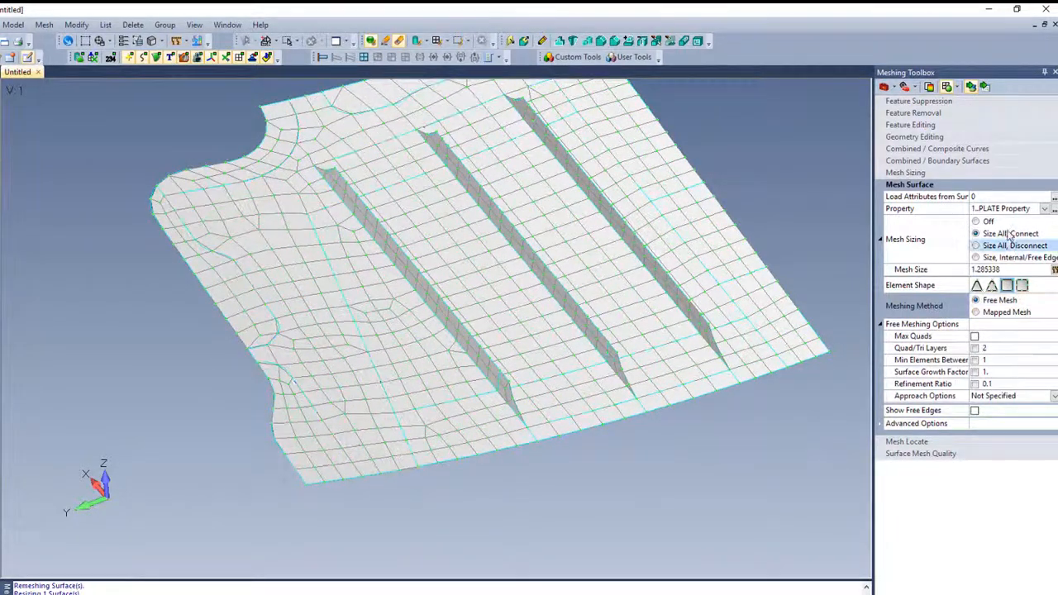
left_click(976, 222)
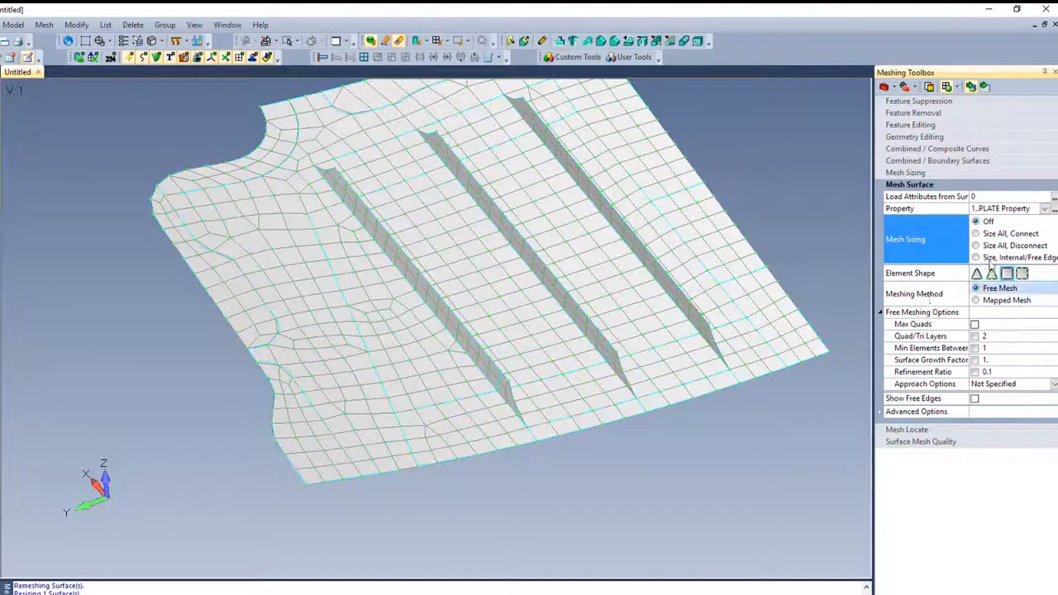
left_click(975, 324)
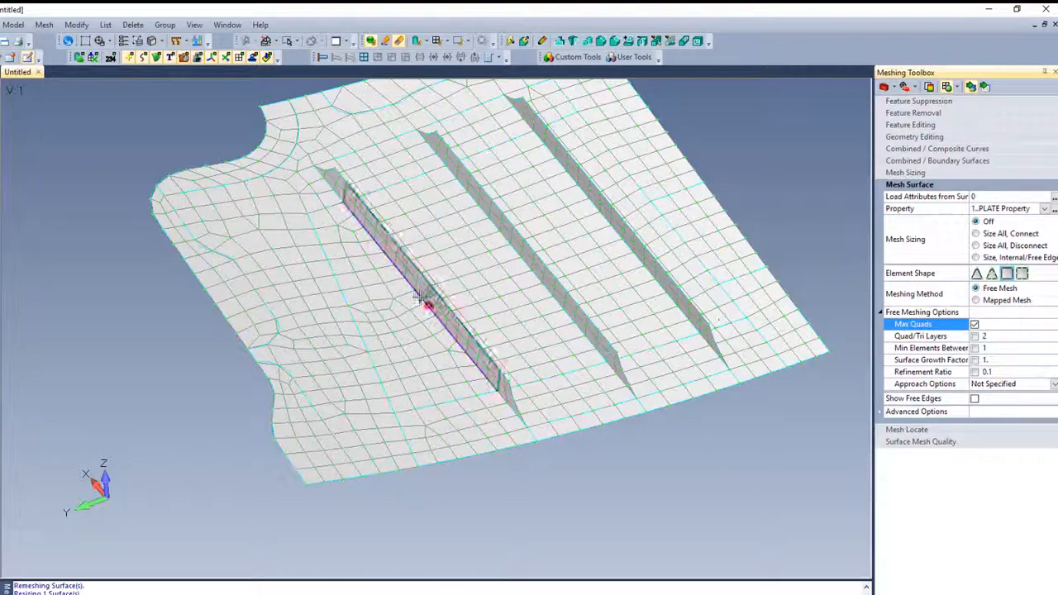
left_click(342, 319)
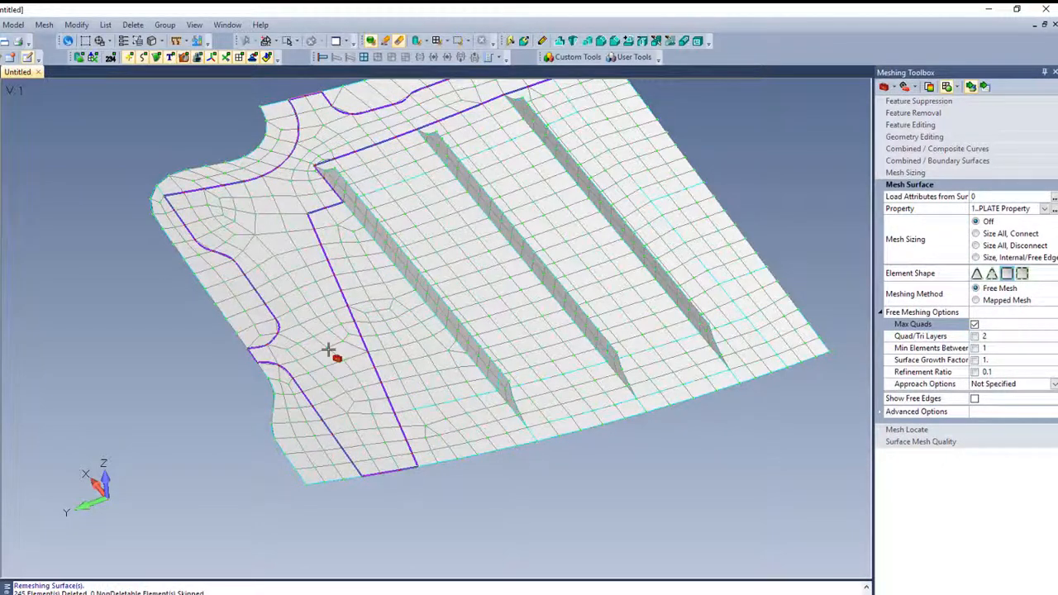
Enable Quad/Tri Layers, set it to 1, and remesh the large transition surface.
middle_click_drag(328, 351, 324, 425)
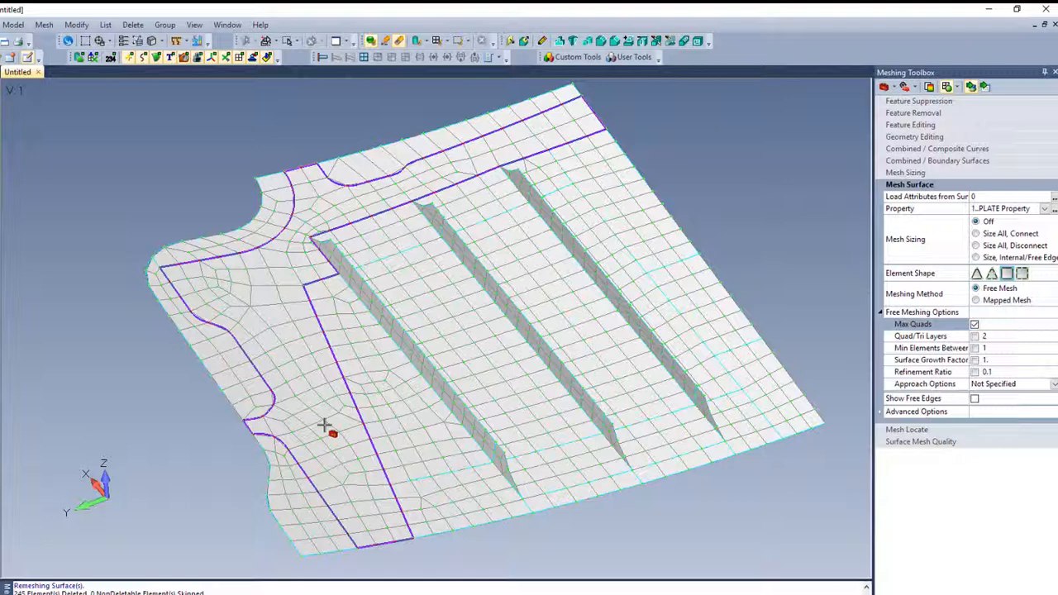
left_click(975, 336)
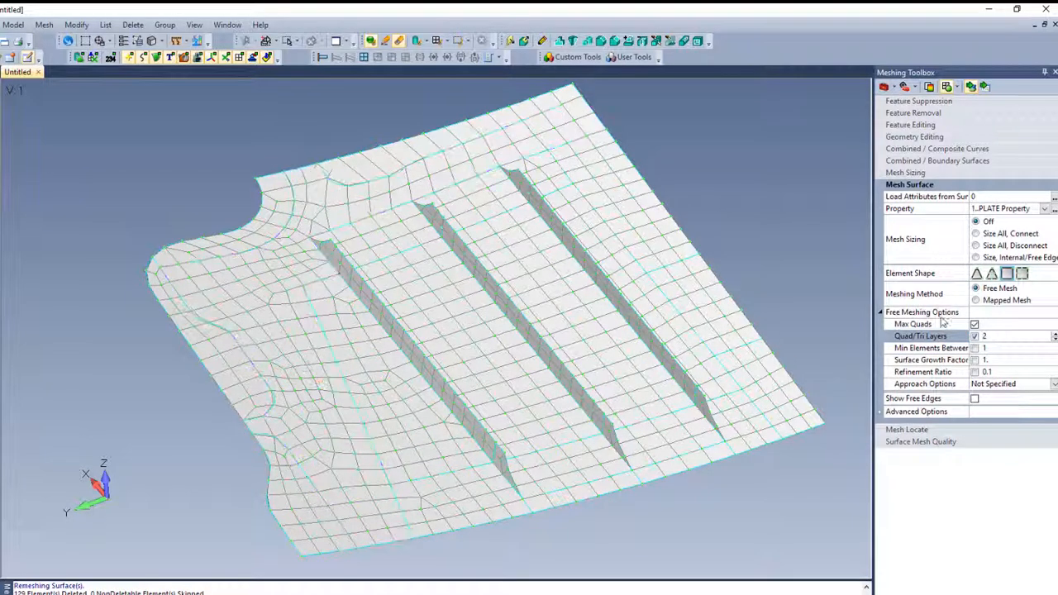
left_click(1002, 336)
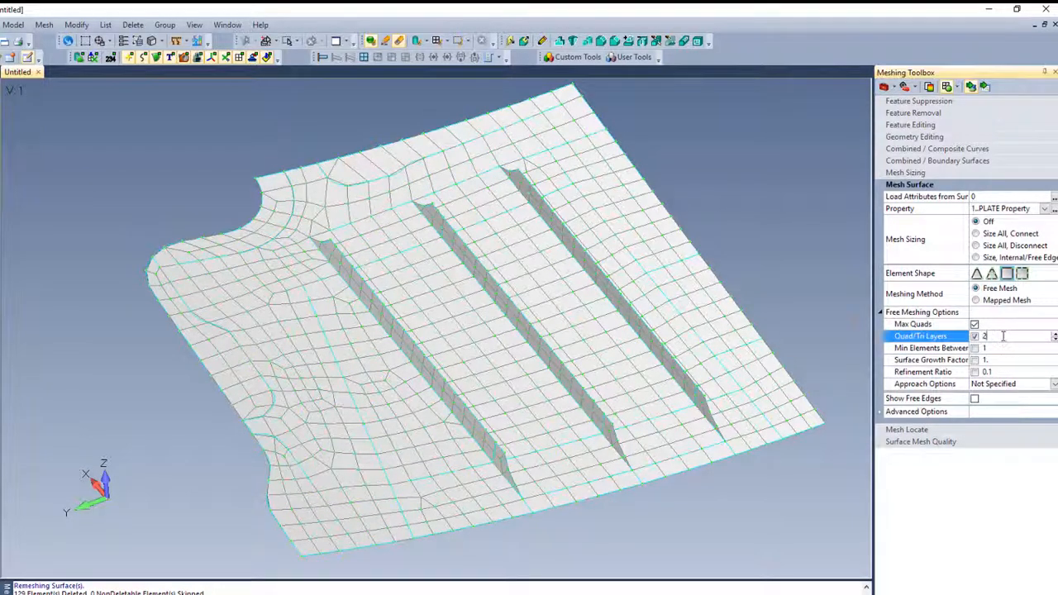
left_click(323, 357)
Decrease the mesh sizing by 1 element on edges of the side border strip near the gap to the adjacent strip.
middle_click_drag(570, 559, 592, 567)
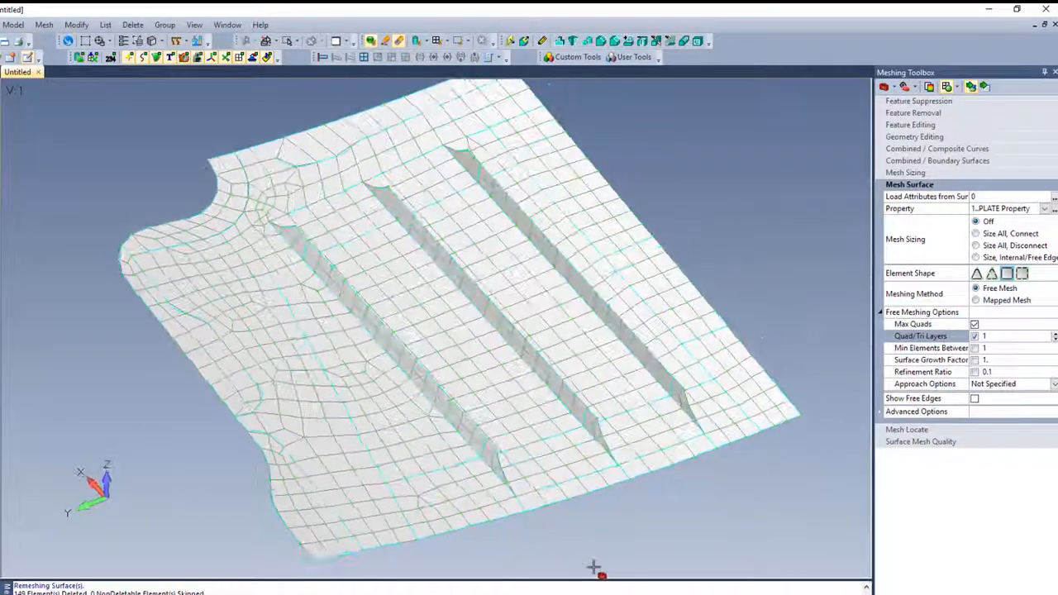
left_click(907, 172)
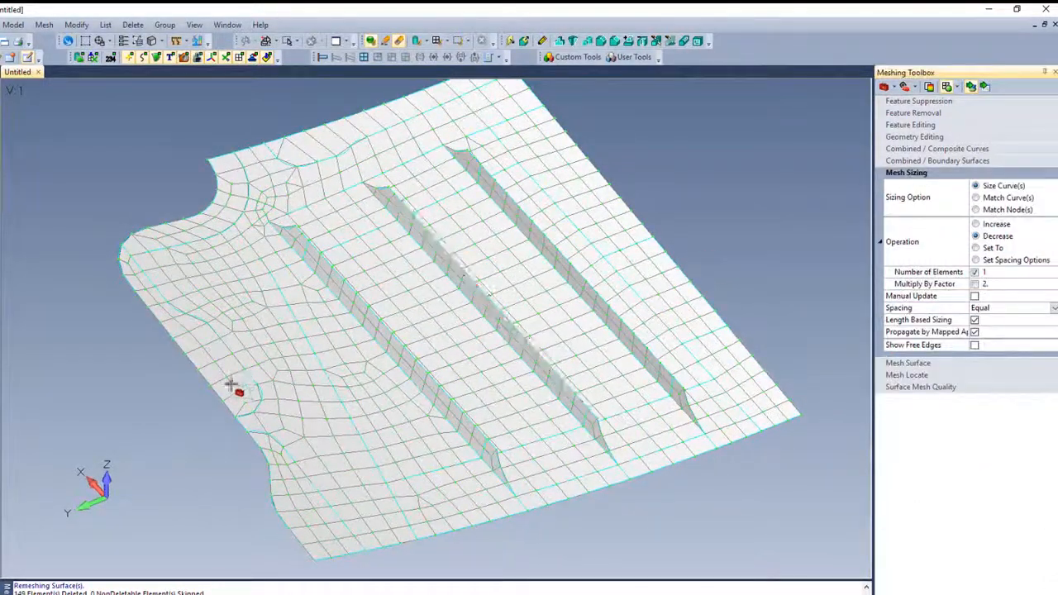
left_click(240, 405)
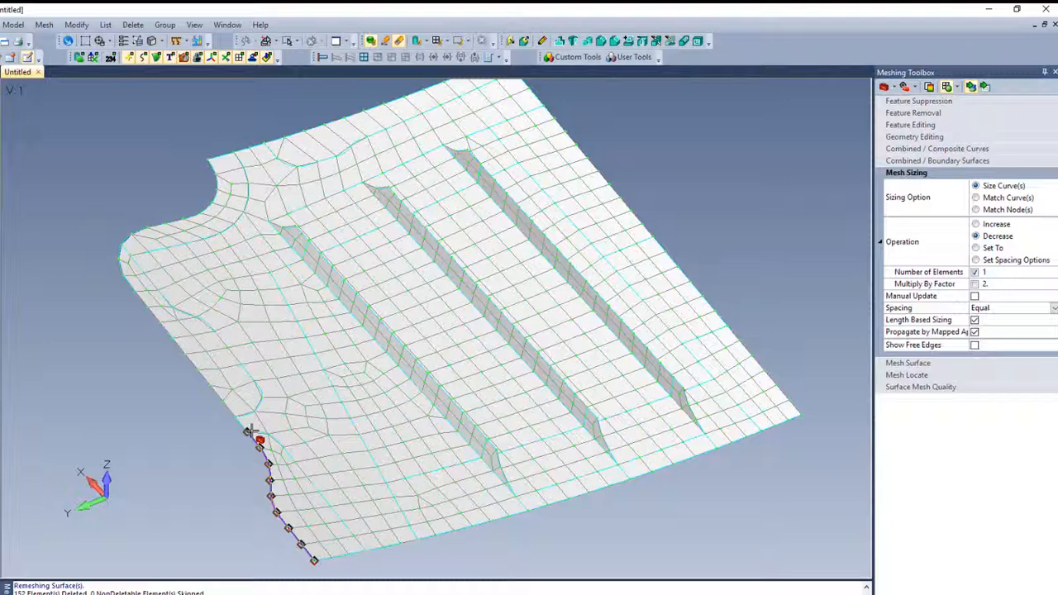
left_click(217, 403)
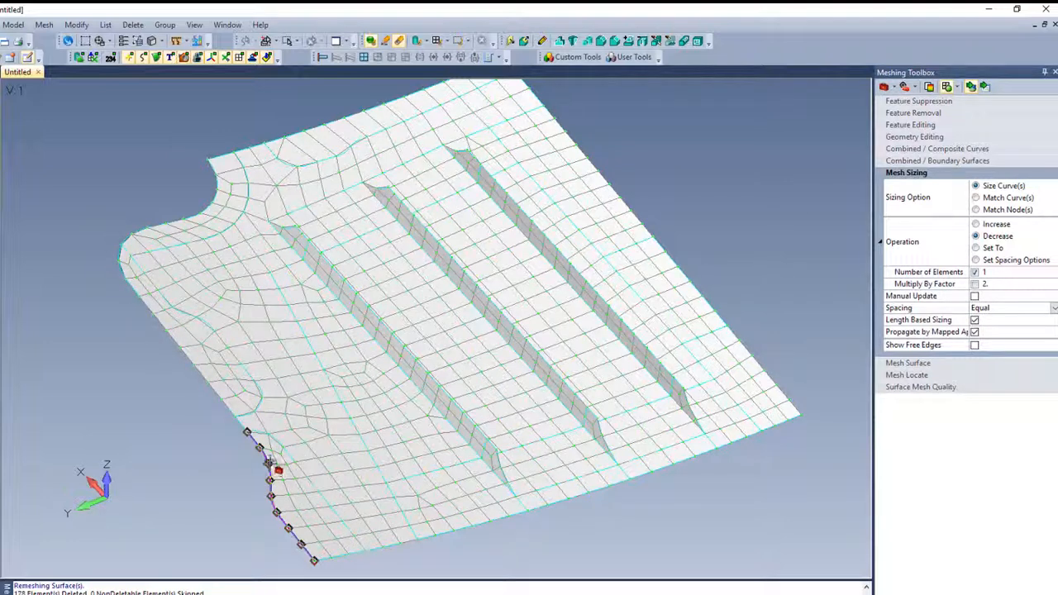
mouse_move(226, 482)
middle_mouse_down()
mouse_move(236, 498)
mouse_move(215, 473)
middle_mouse_up()
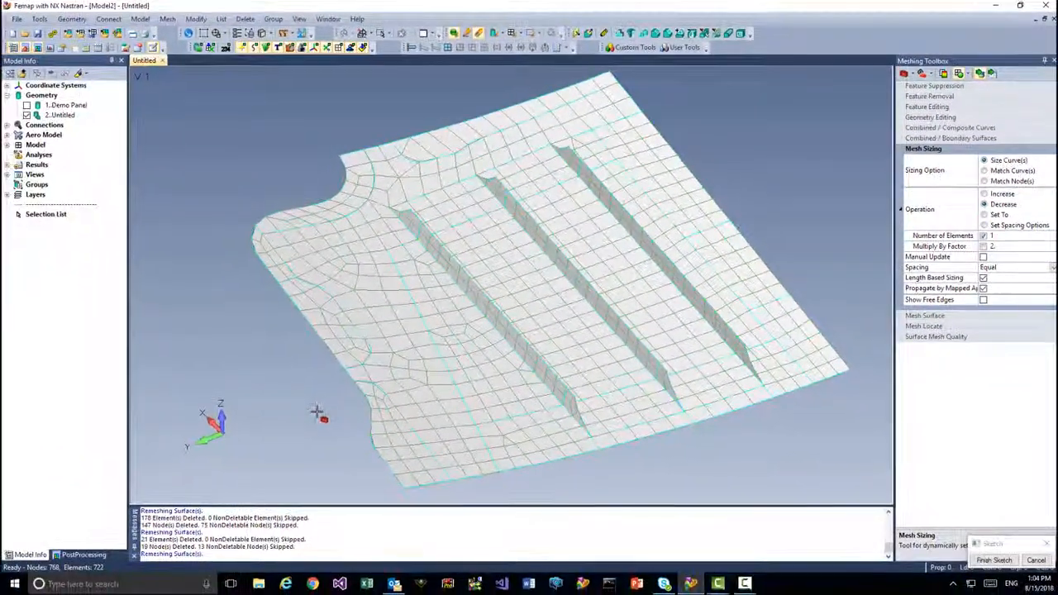
mouse_move(317, 412)
middle_mouse_down()
mouse_move(364, 409)
mouse_move(337, 412)
middle_mouse_up()
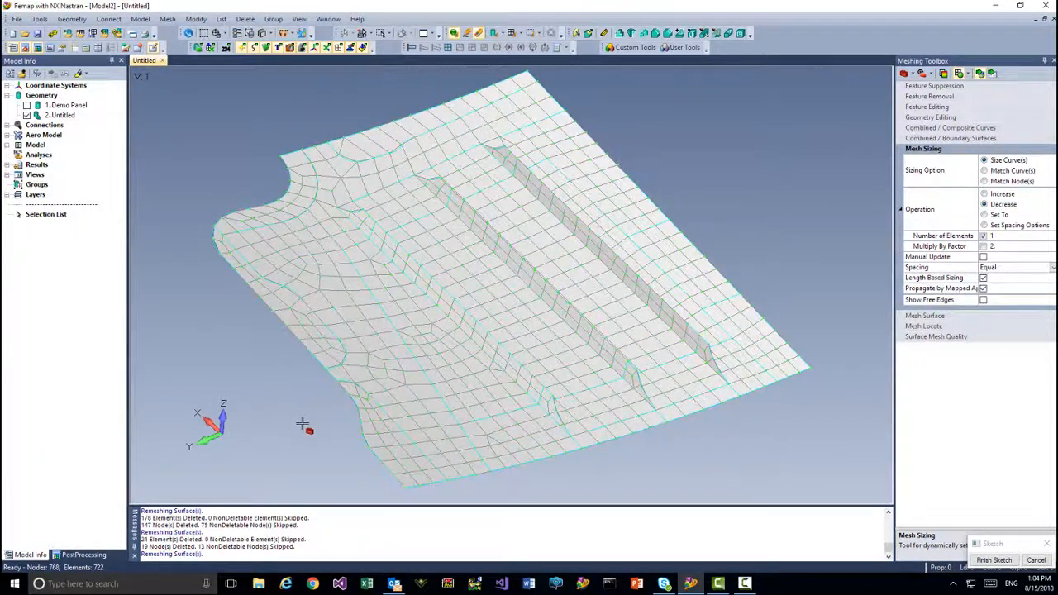